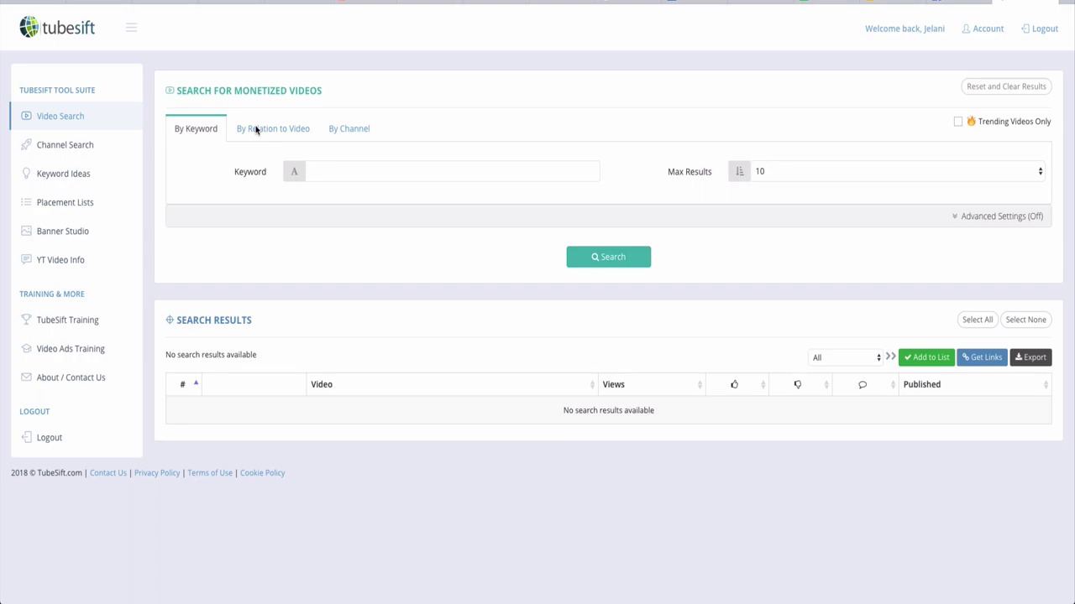
Search for monetized videos with the keyword makeup and a maximum of 100 results
click(999, 173)
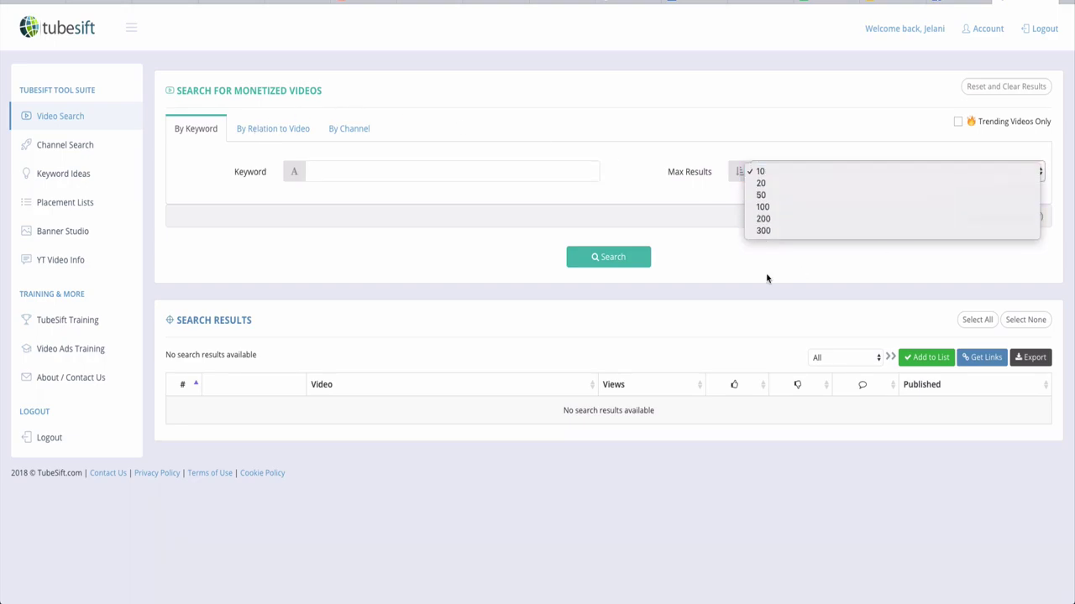
click(761, 206)
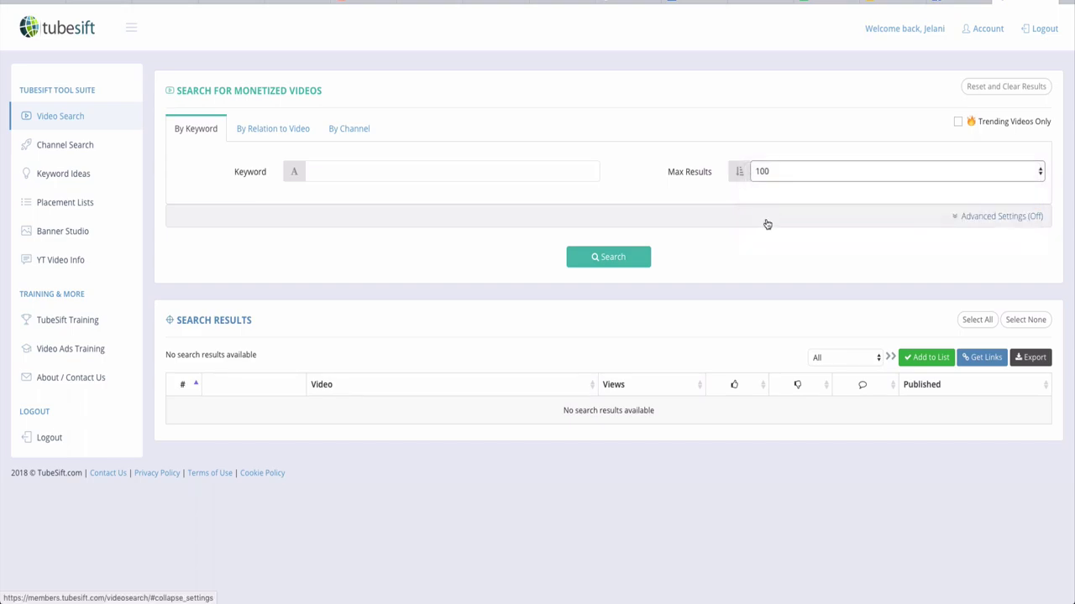
click(384, 173)
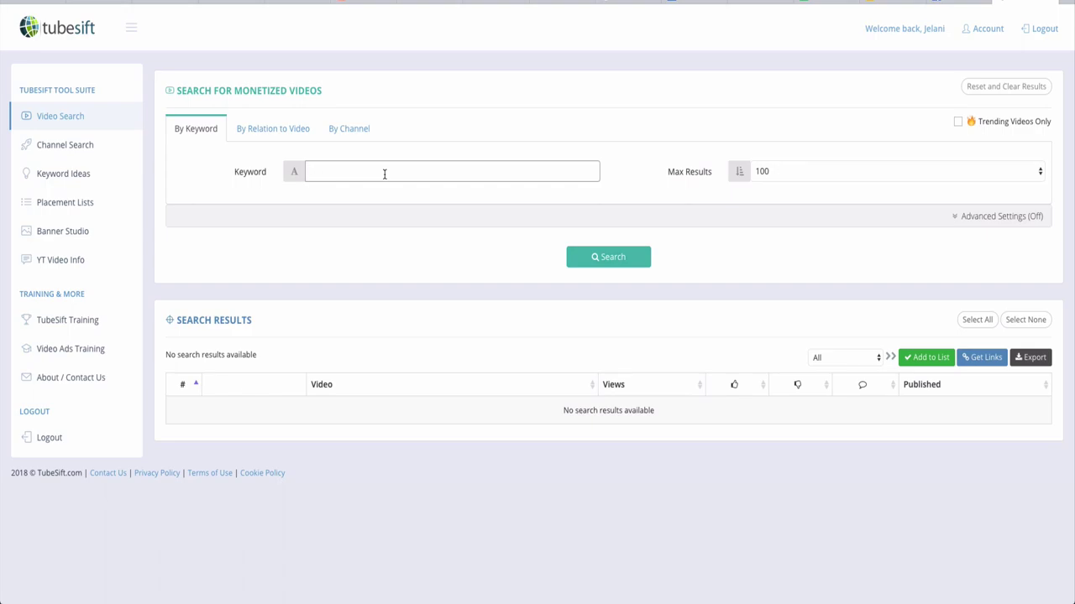
text(makeup)
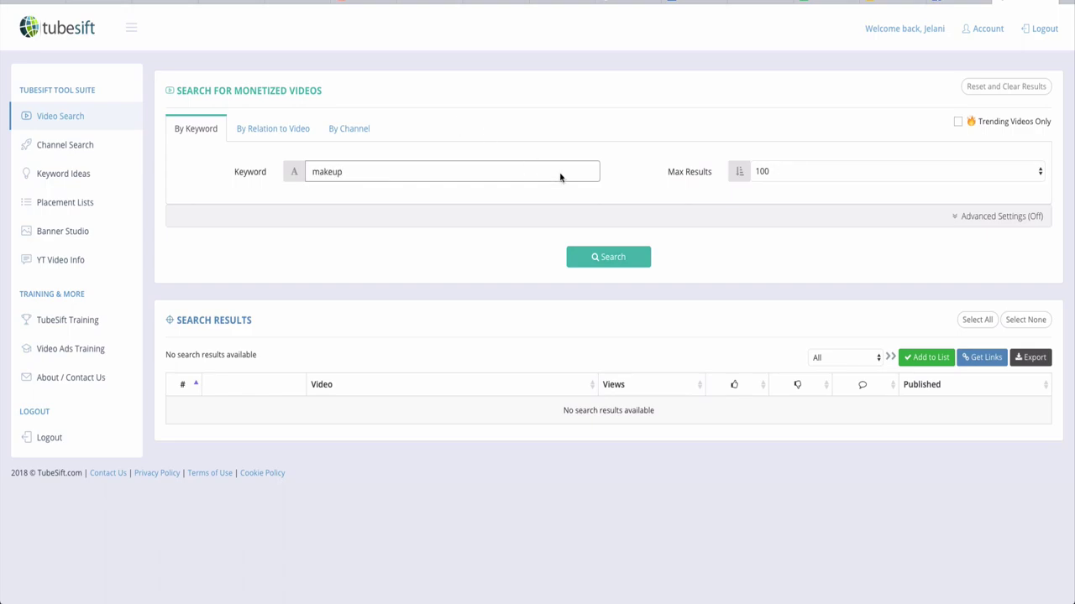
click(593, 255)
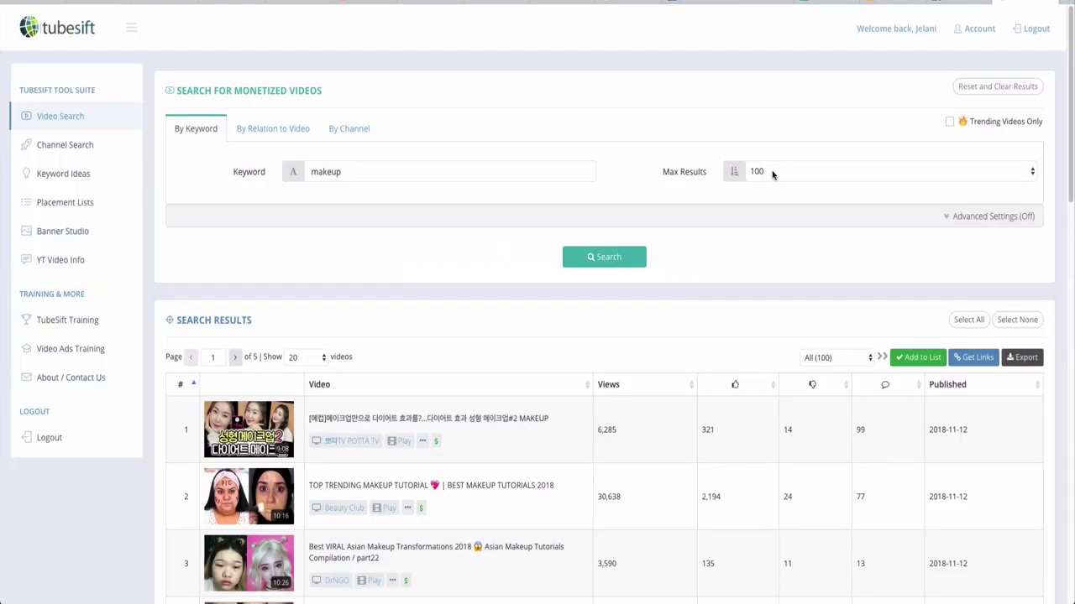
Check the available maximum result limits and look through the list of monetized makeup videos
click(772, 174)
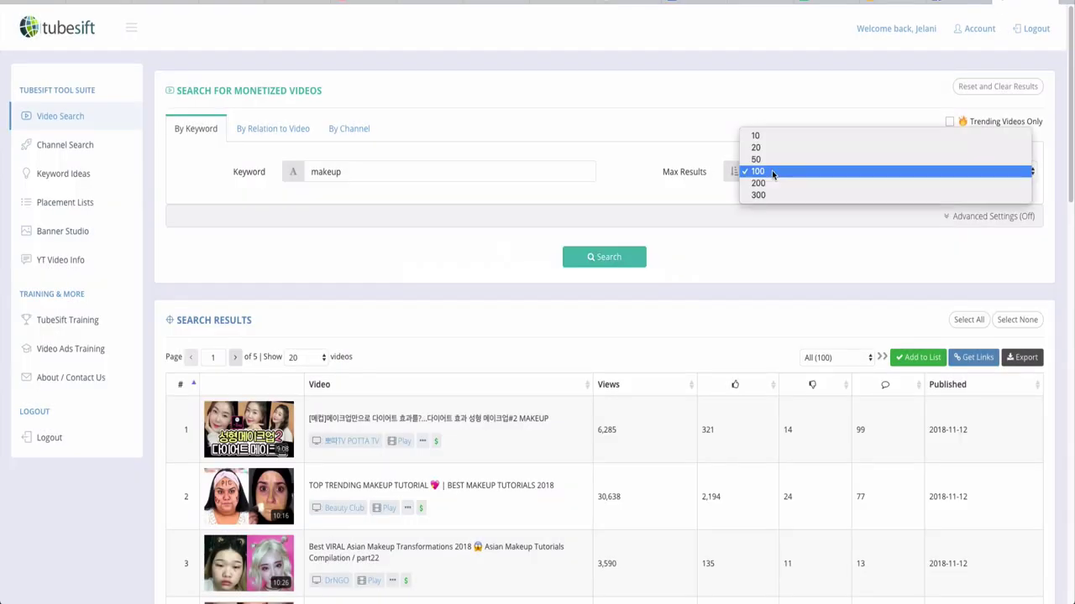
click(630, 188)
scroll(524, 339, down, 1)
scroll(525, 339, down, 10)
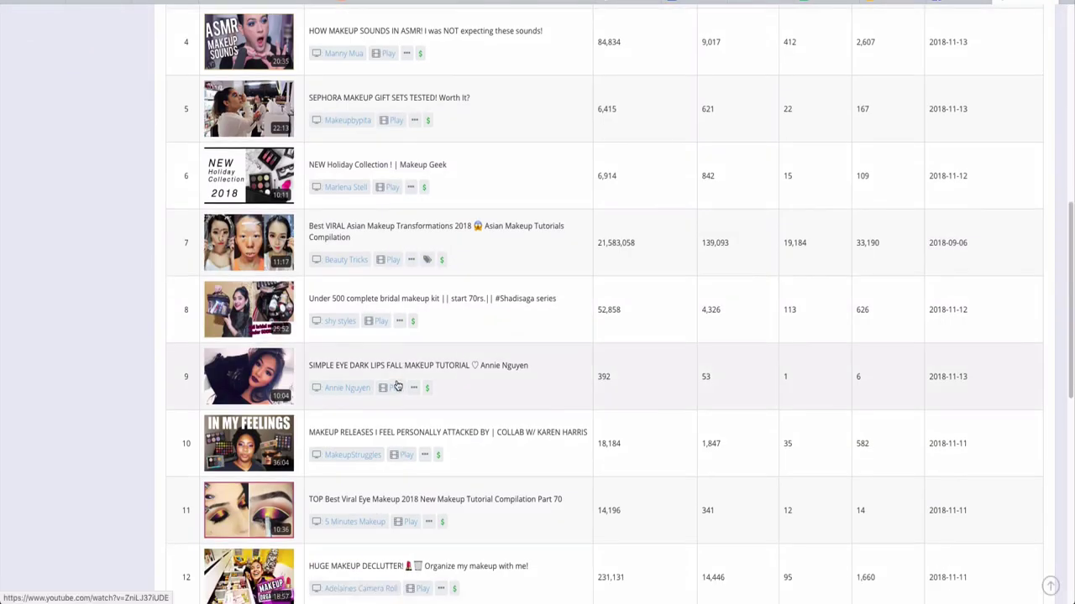
scroll(681, 393, up, 7)
scroll(647, 364, up, 5)
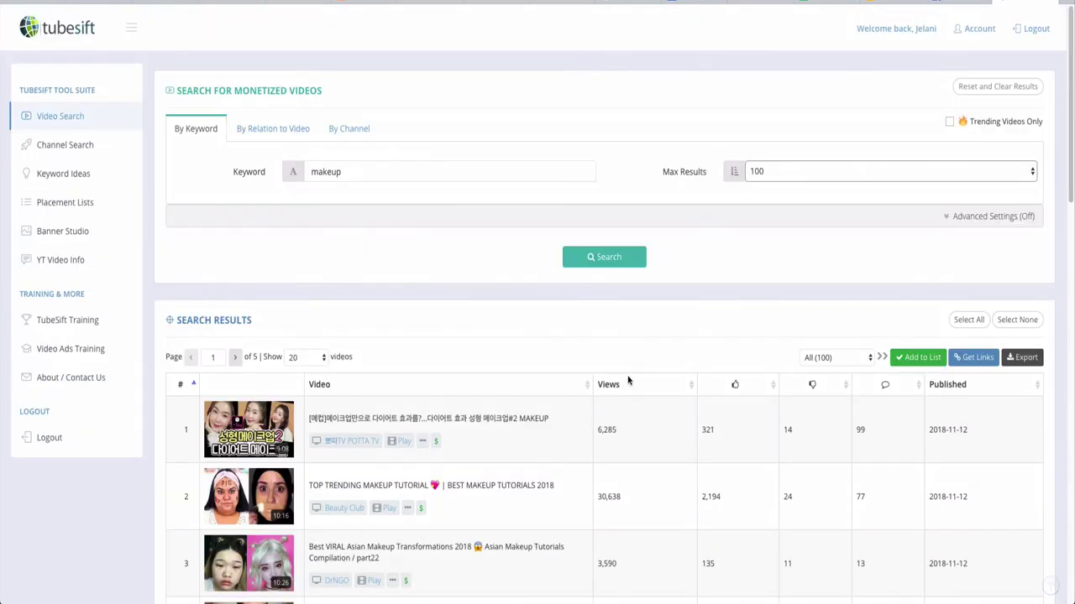
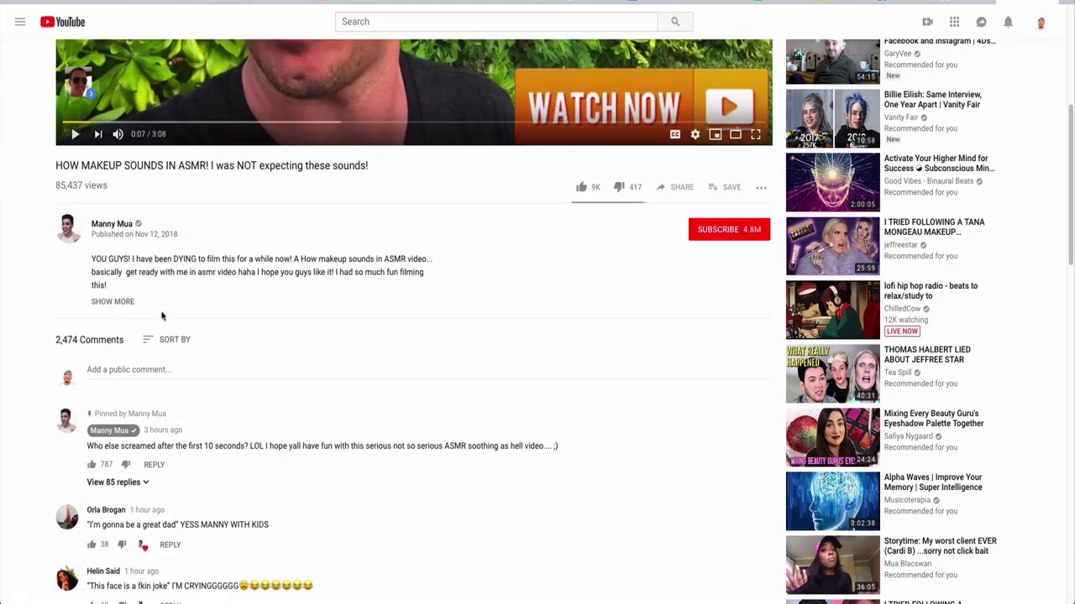
Examine the view count, description and comments on the YouTube page of the makeup sounds in ASMR video
scroll(160, 314, up, 3)
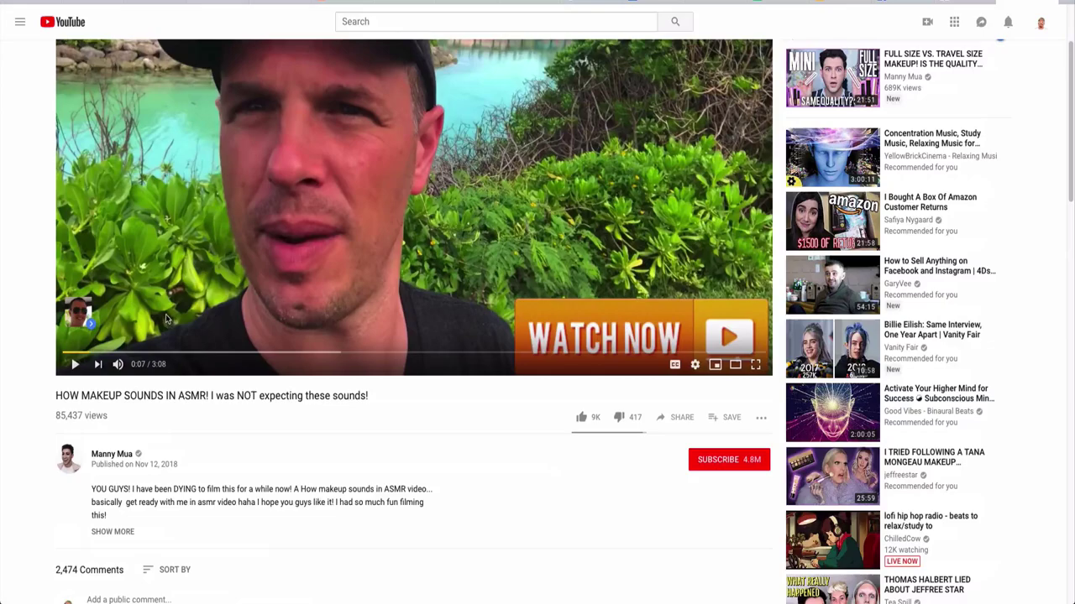
scroll(166, 319, down, 3)
scroll(167, 318, up, 2)
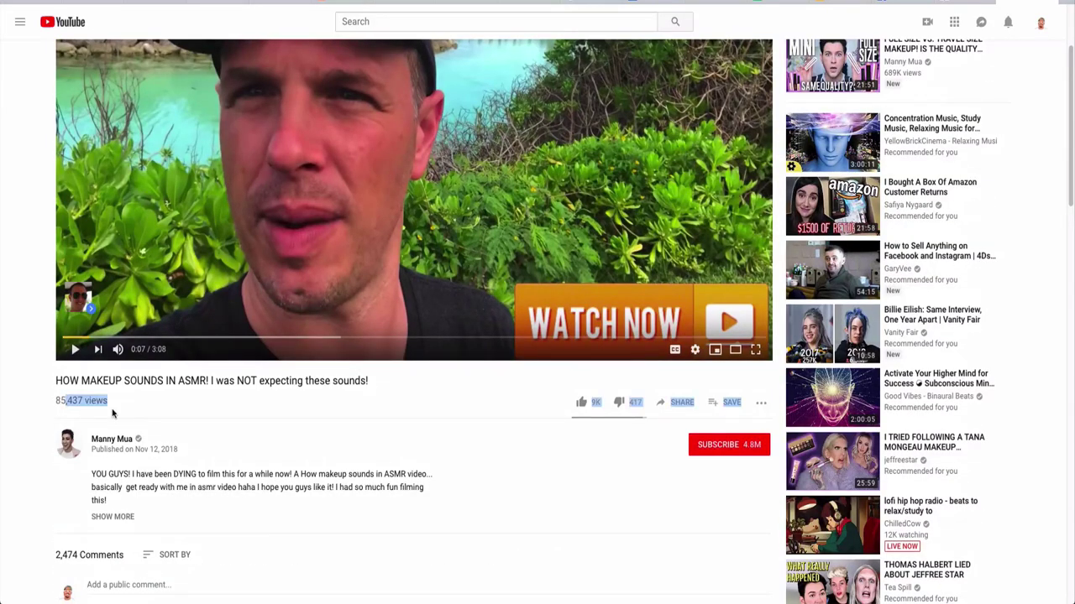
scroll(161, 424, down, 3)
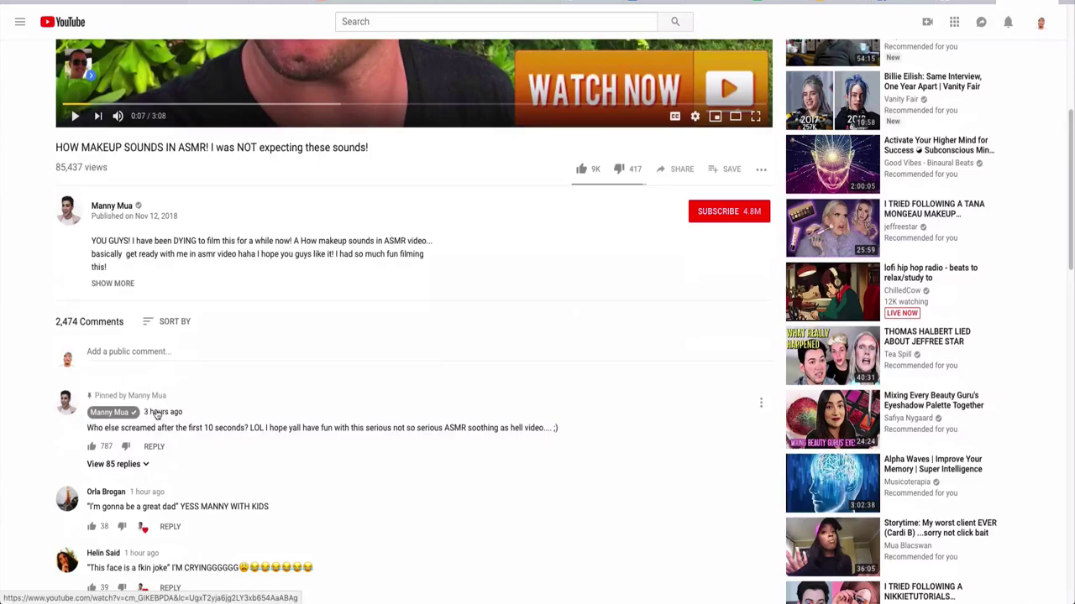
scroll(155, 411, up, 1)
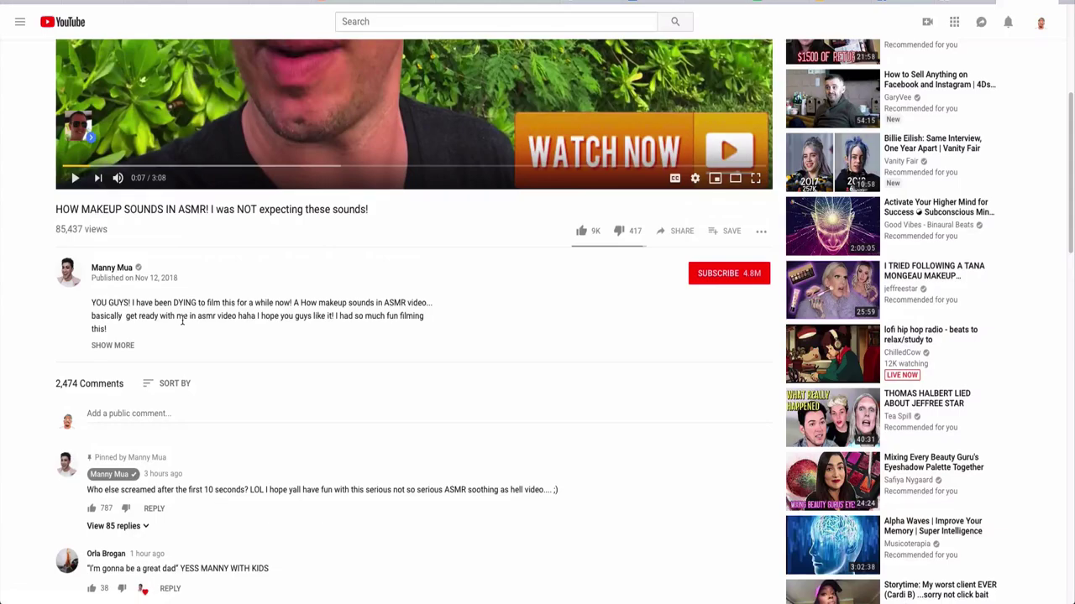
Return to TubeSift and scan the first page of makeup video results
click(963, 4)
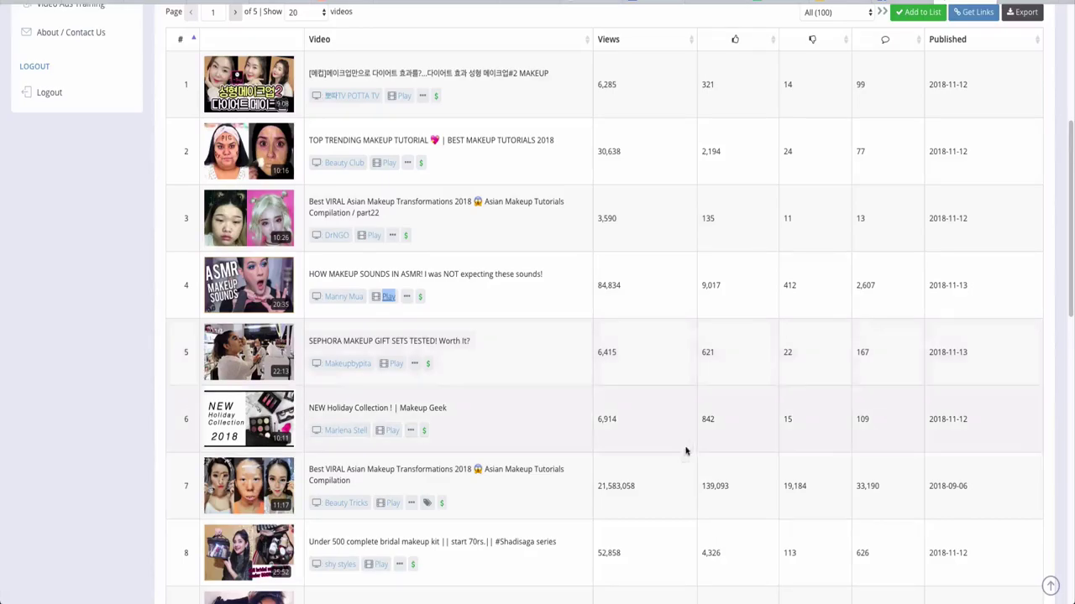
scroll(623, 493, down, 1)
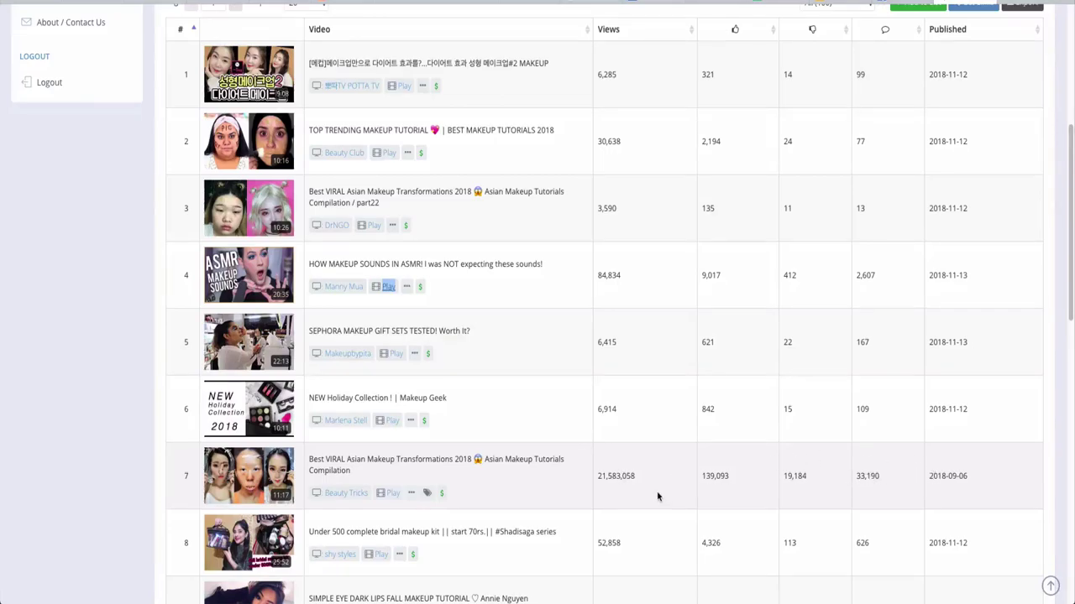
scroll(660, 495, down, 10)
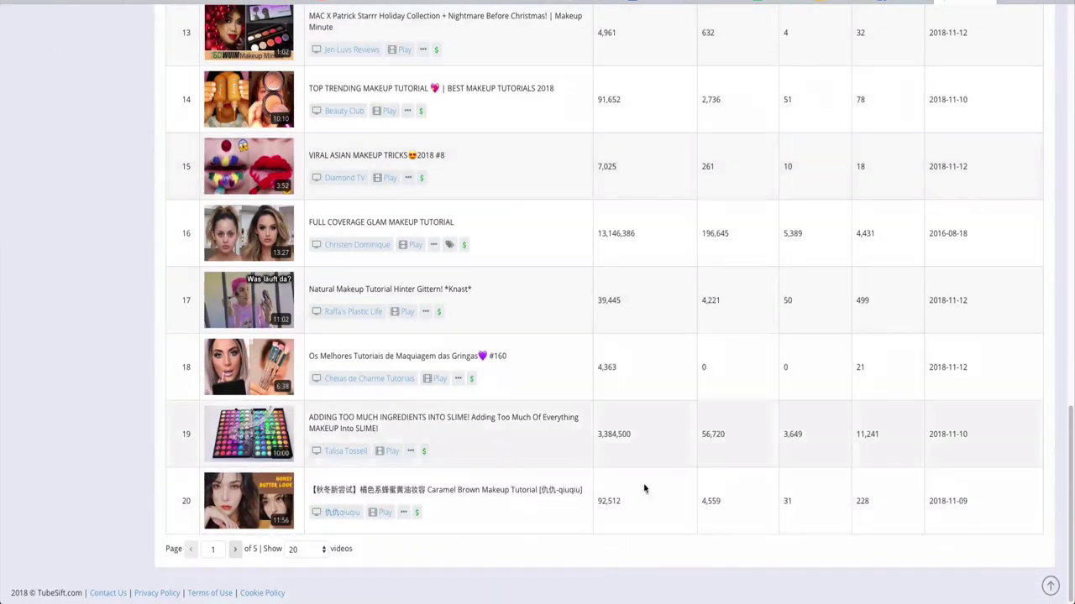
scroll(643, 490, up, 15)
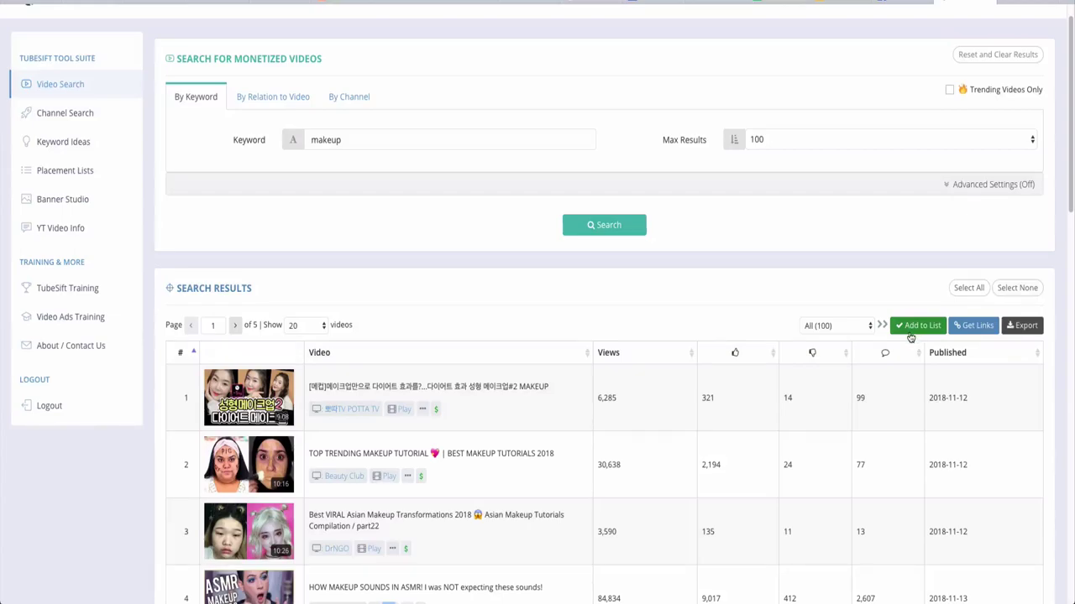
Switch the scope of the result actions to the selected videos and back to all videos
click(839, 327)
click(838, 329)
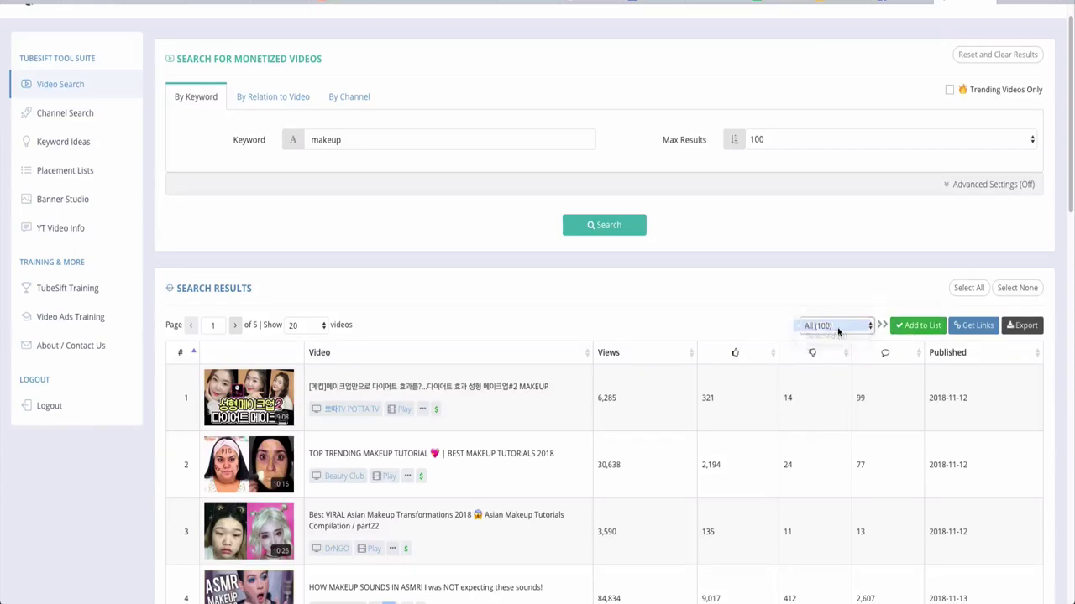
click(831, 326)
click(827, 336)
click(835, 325)
click(834, 325)
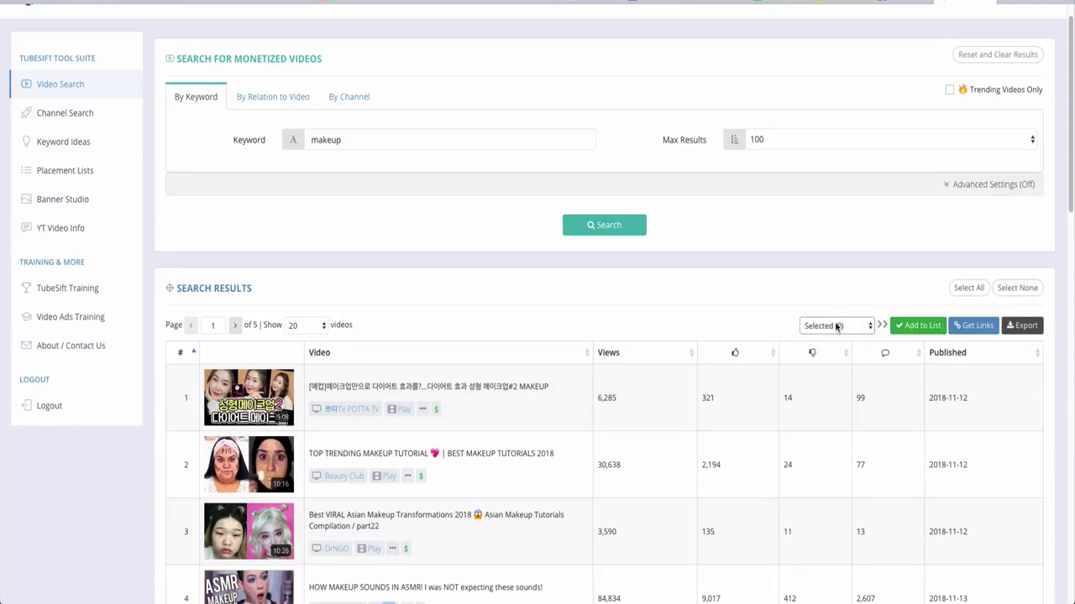
click(835, 325)
click(819, 313)
Inspect the new-list and existing-list options for adding all found videos to a list, and close the dialog without adding them
click(918, 325)
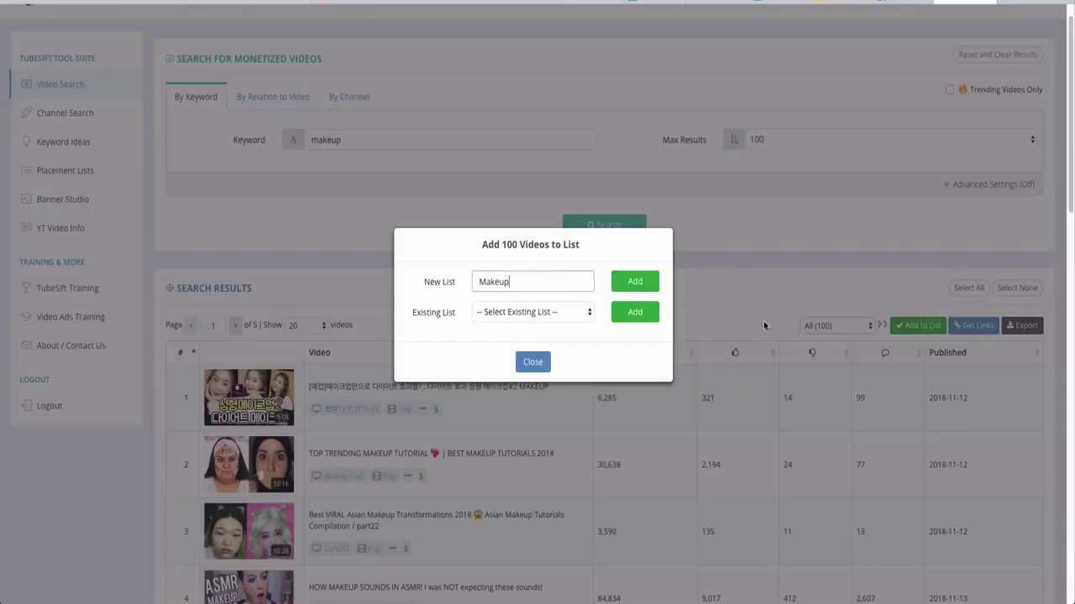
double_click(522, 283)
click(522, 287)
click(525, 311)
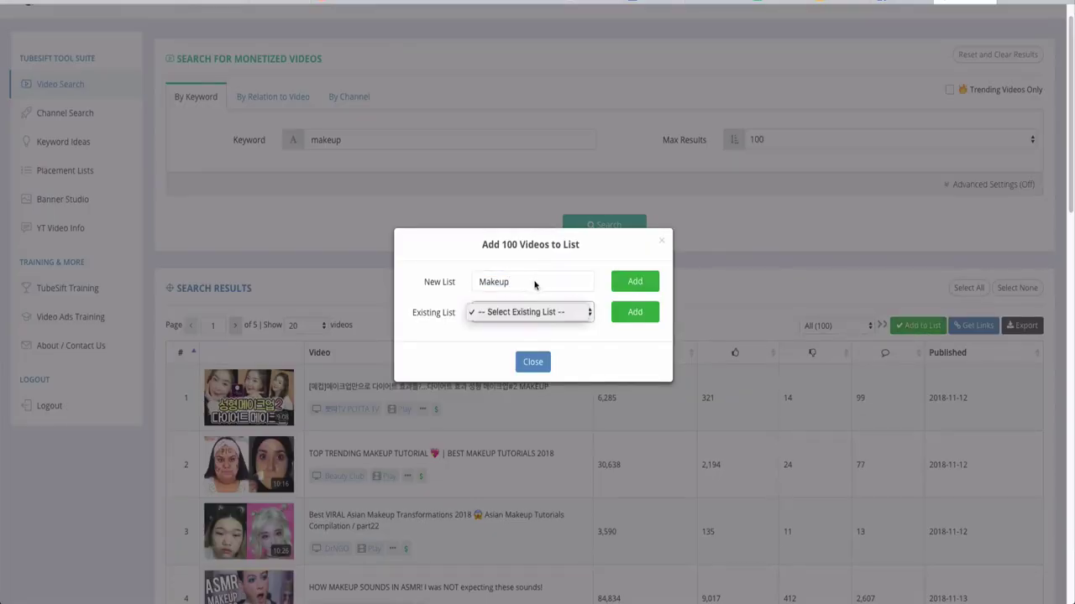
click(661, 242)
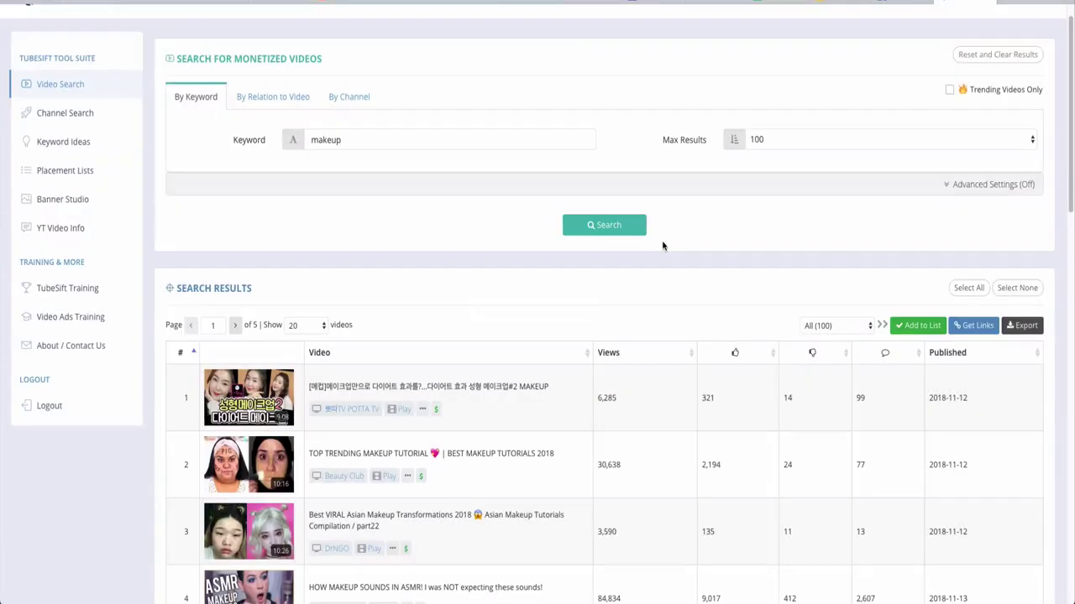
Get the links of all found videos, look through them and close the link list
click(985, 329)
scroll(557, 261, down, 10)
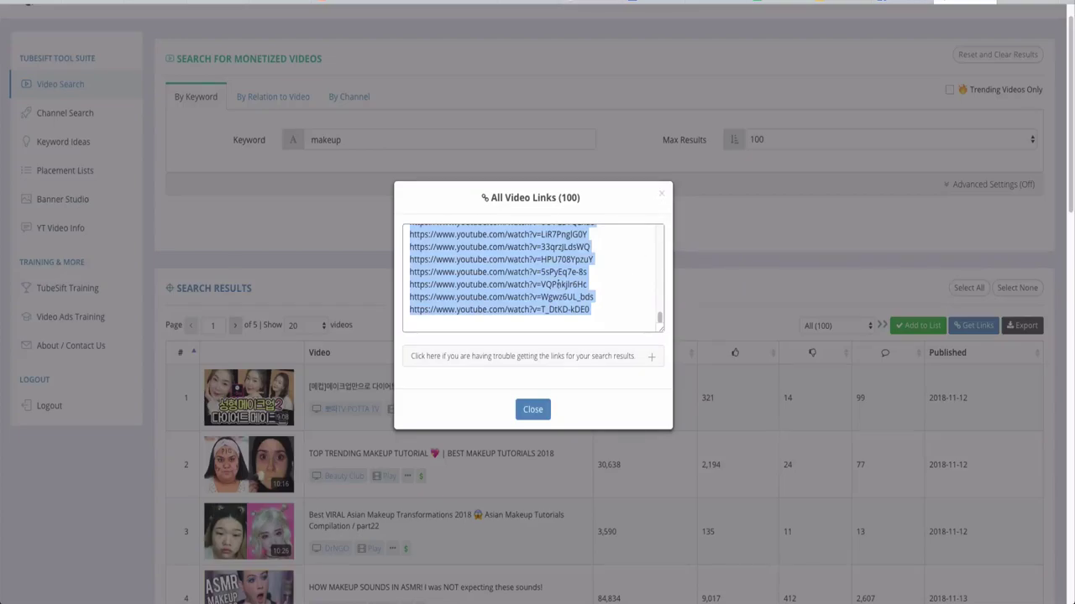
click(661, 195)
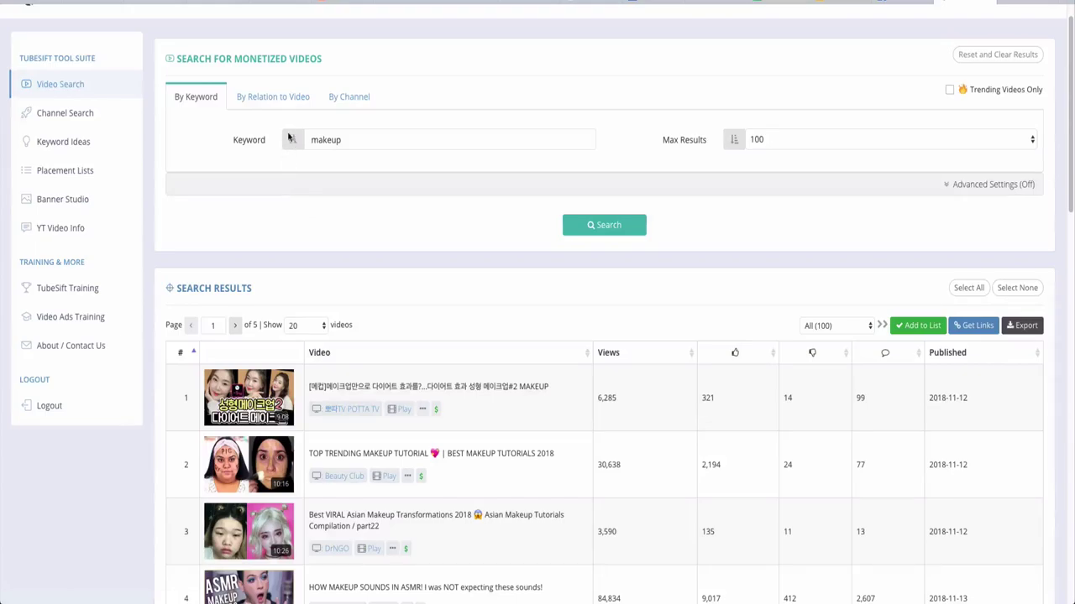
View the video search options by relation to a video and by channel
click(266, 101)
click(344, 100)
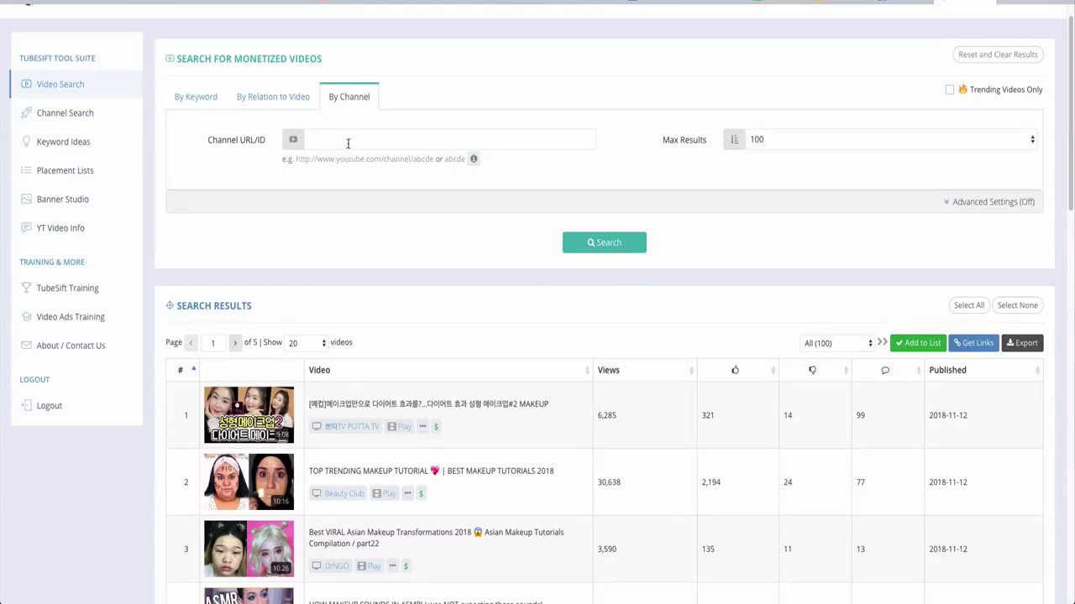
Search for YouTube channels with the keyword makeup in Channel Search
click(134, 118)
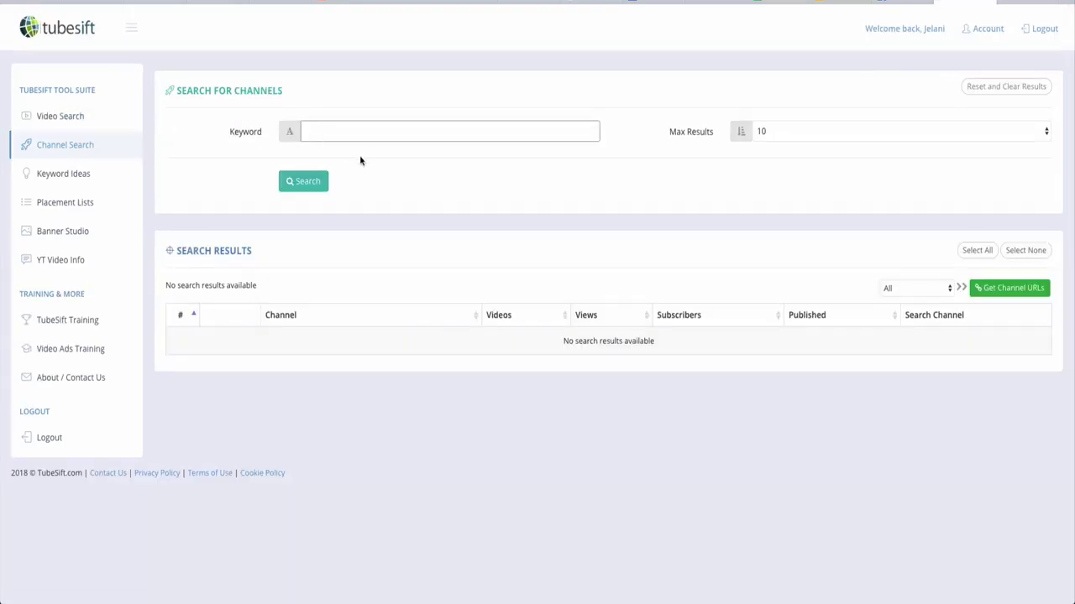
text(makeup)
click(310, 180)
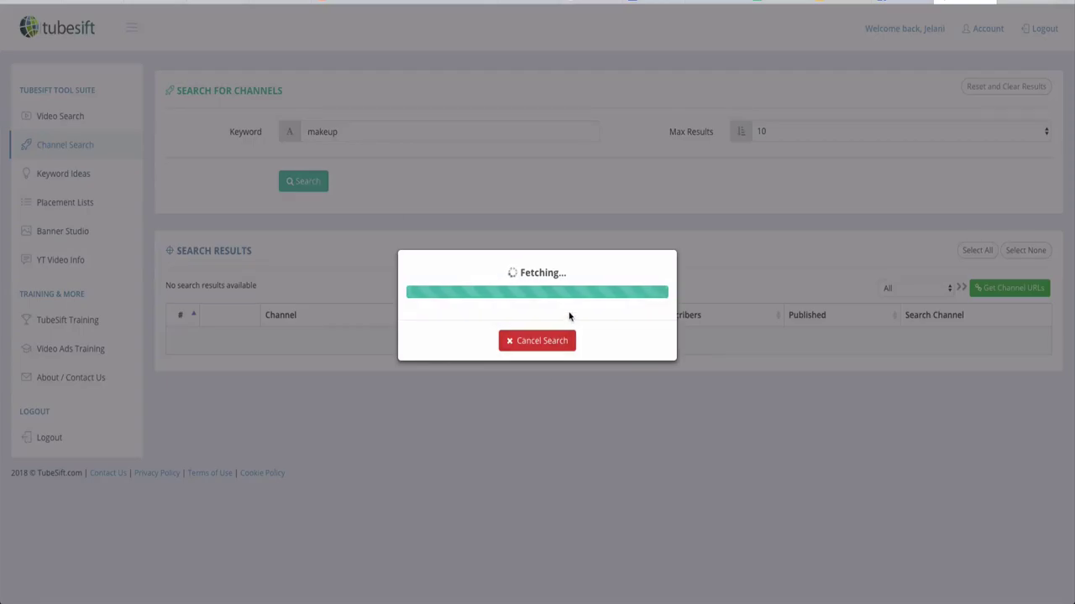
Review the found makeup channels with their views and subscribers, and check the scope and maximum result options
scroll(409, 409, down, 2)
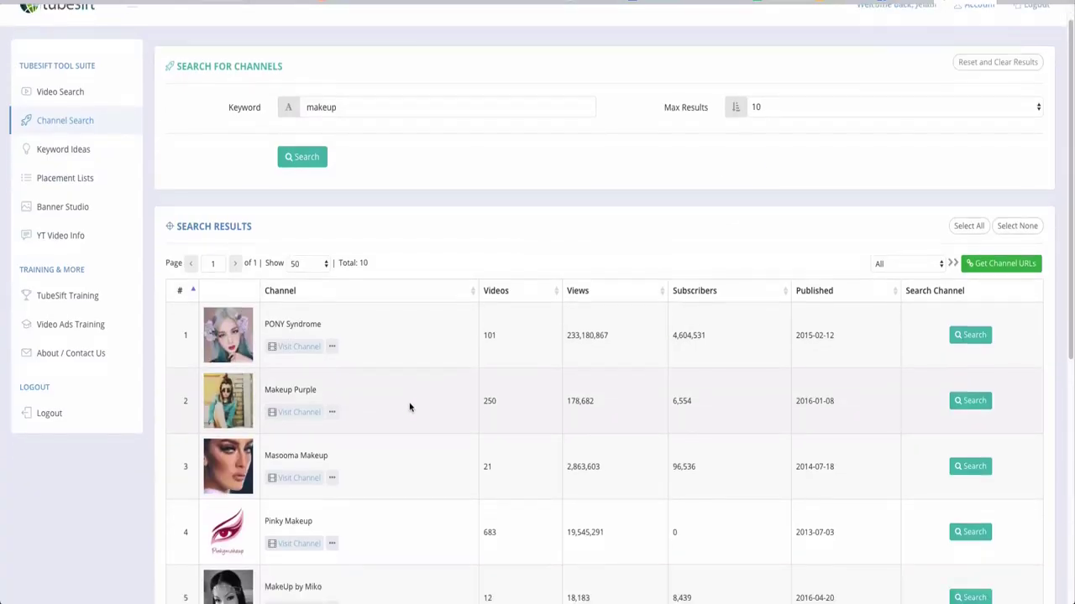
scroll(835, 317, down, 1)
scroll(825, 319, up, 1)
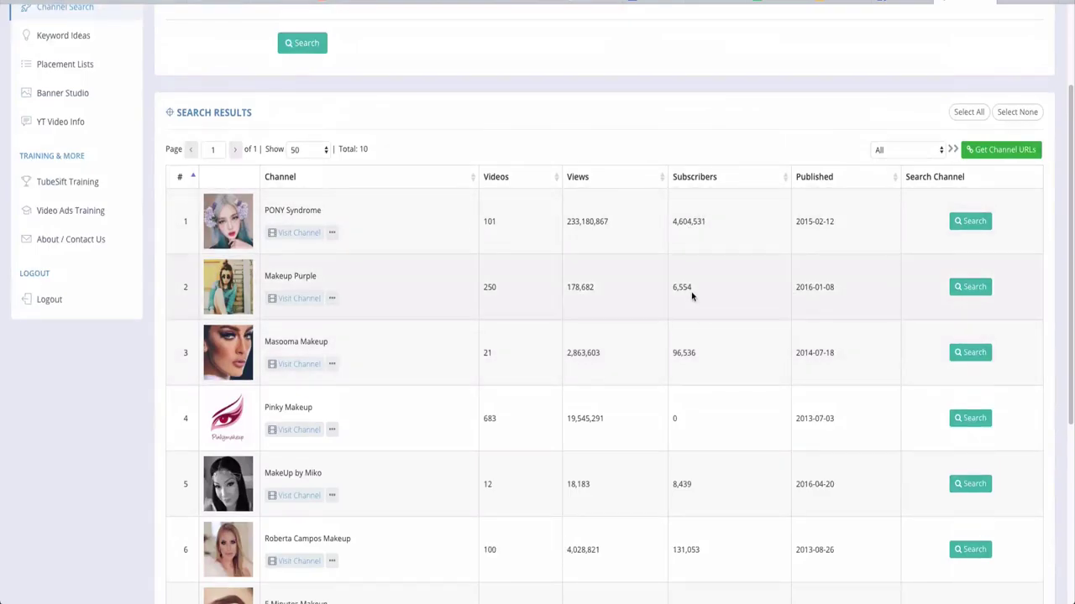
scroll(710, 339, up, 1)
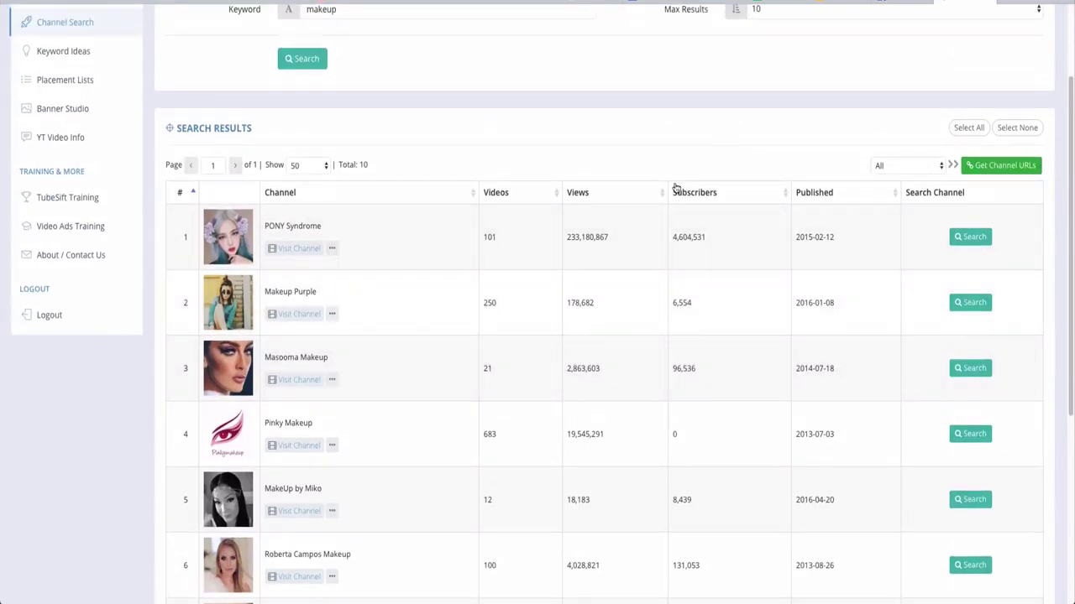
click(898, 165)
scroll(890, 161, up, 3)
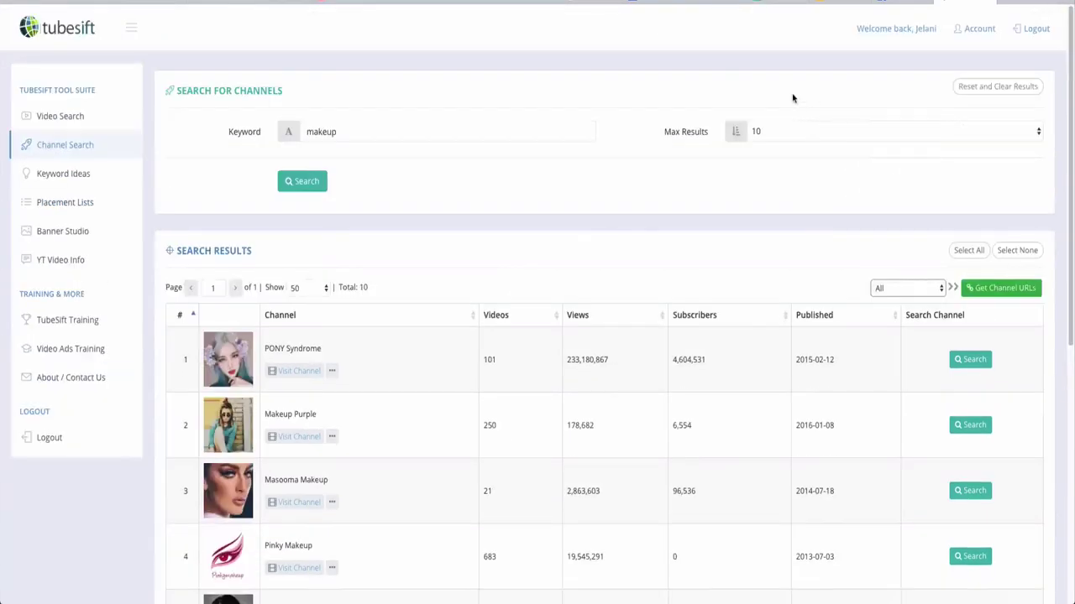
click(789, 131)
scroll(731, 307, down, 5)
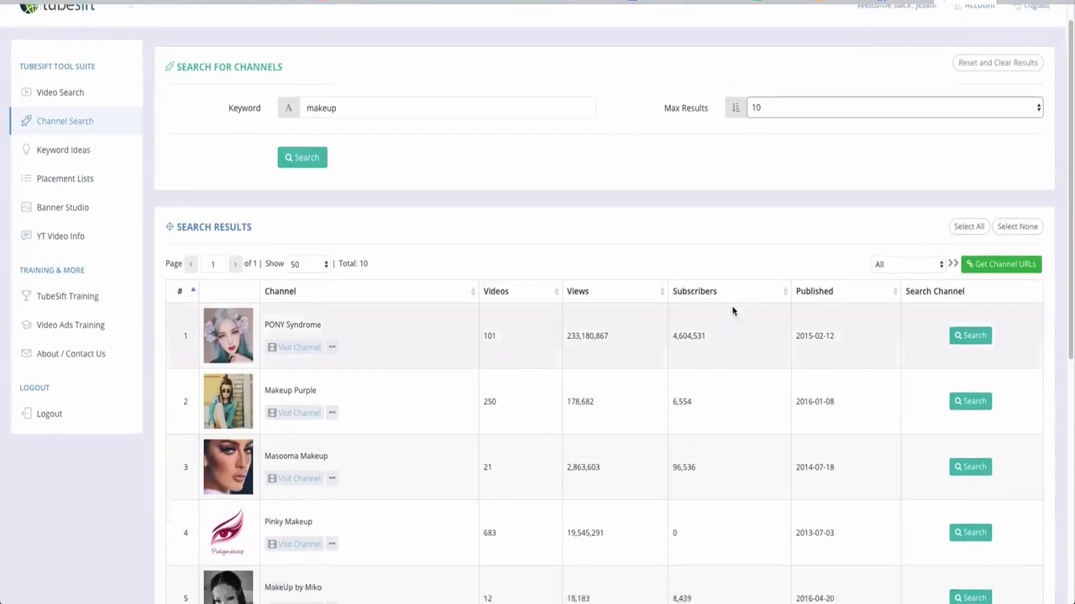
scroll(732, 299, up, 5)
scroll(719, 328, down, 5)
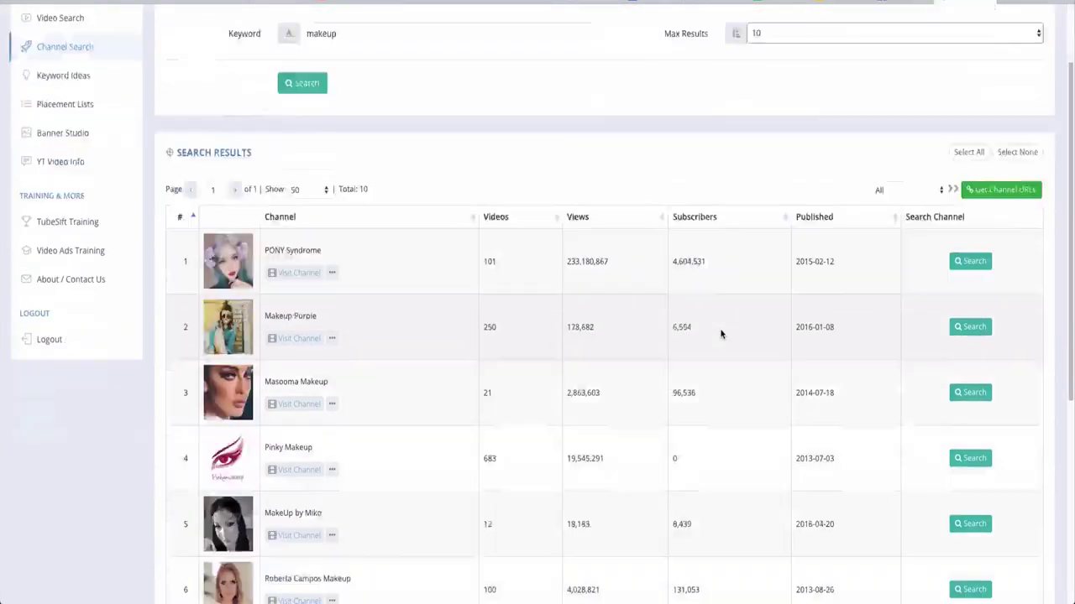
scroll(720, 326, up, 5)
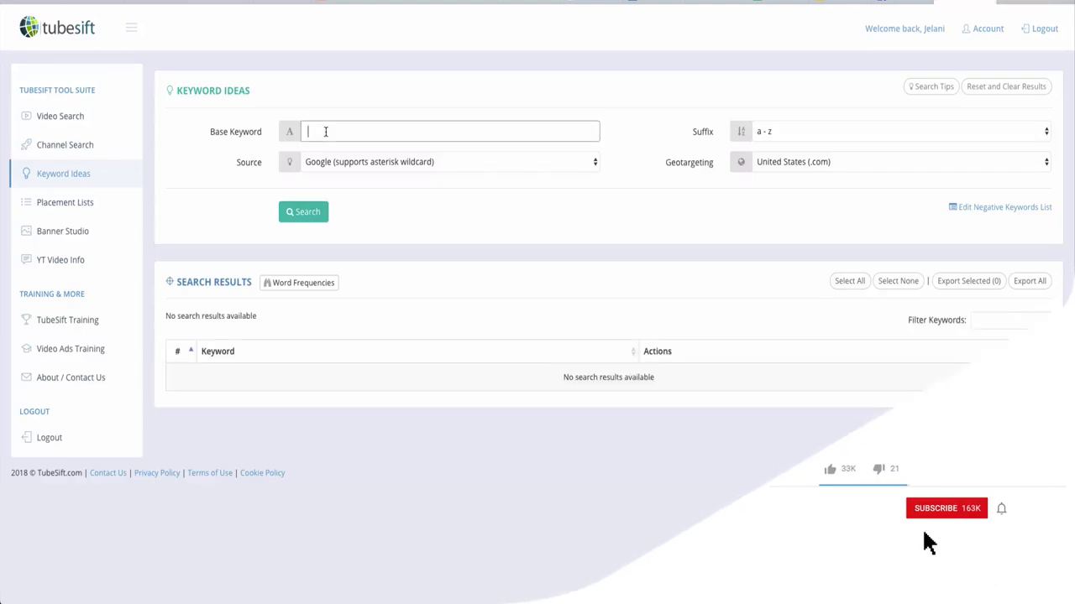
Generate keyword ideas from the base keyword makeup, using Google as the source and the a - z suffix
click(326, 131)
text(makeup)
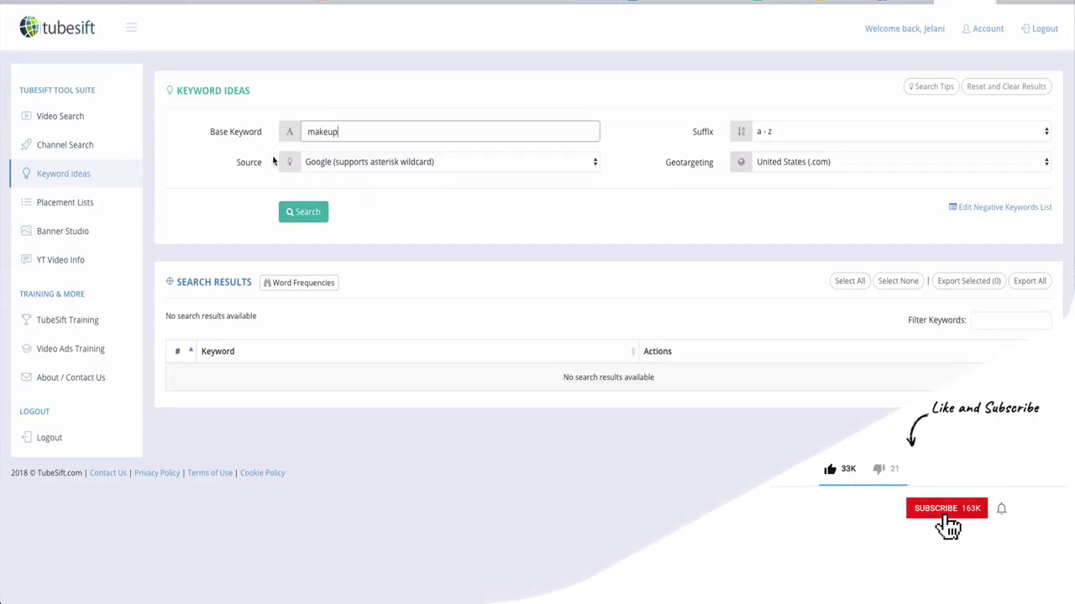
click(313, 210)
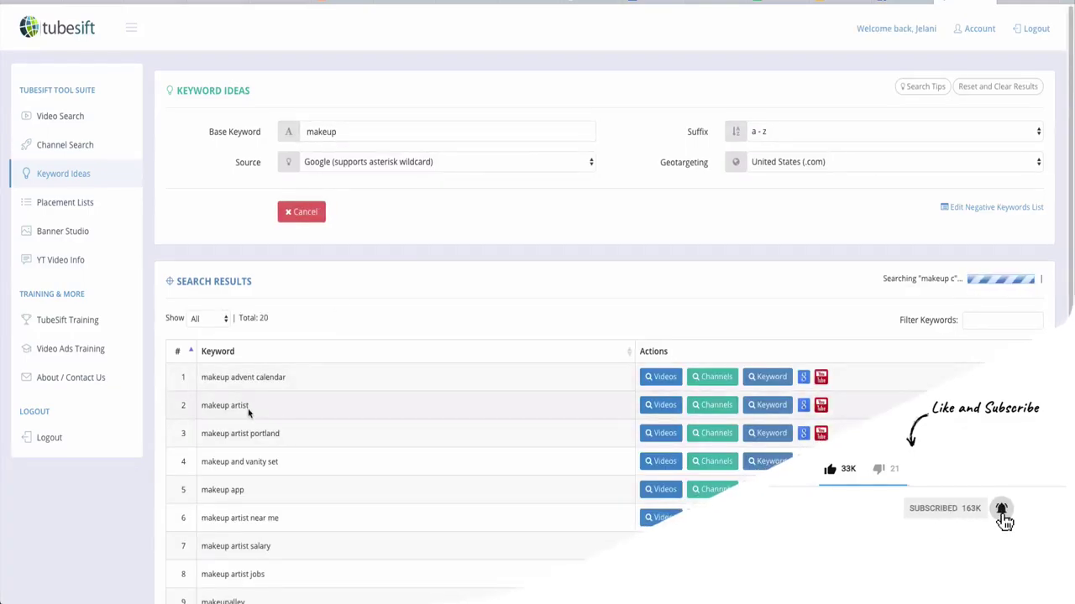
Look through the generated makeup keyword ideas and single out the keyword makeup artist
scroll(248, 410, down, 2)
scroll(250, 412, down, 1)
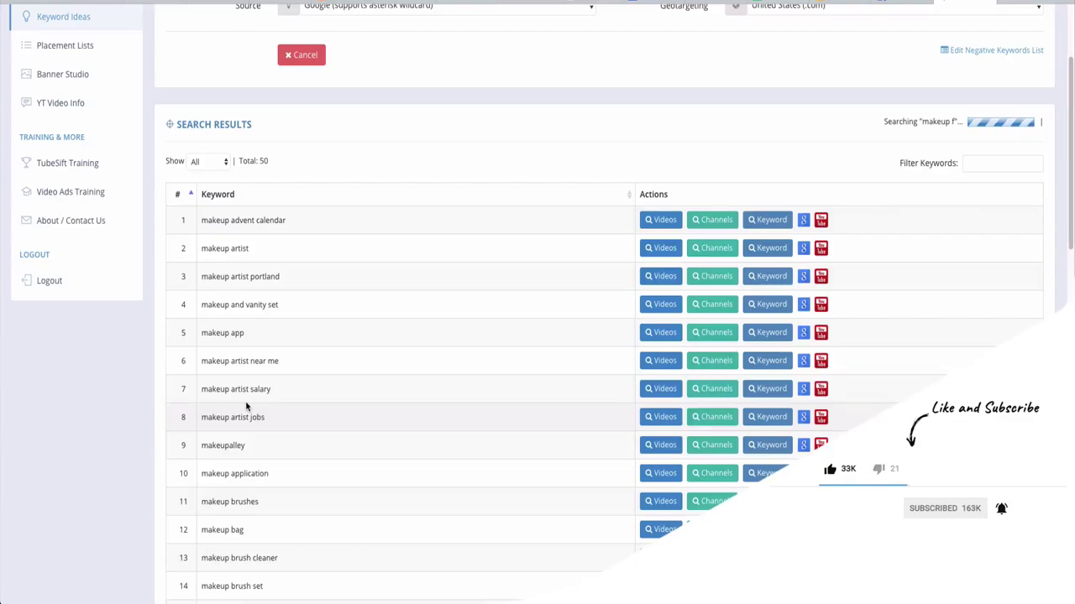
scroll(245, 404, down, 12)
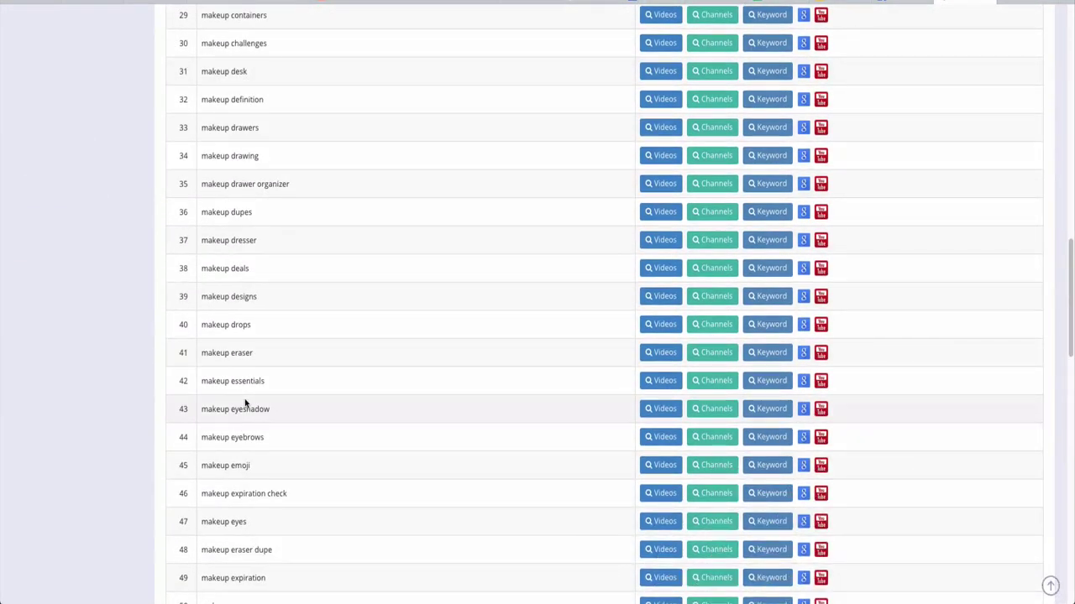
scroll(227, 400, down, 4)
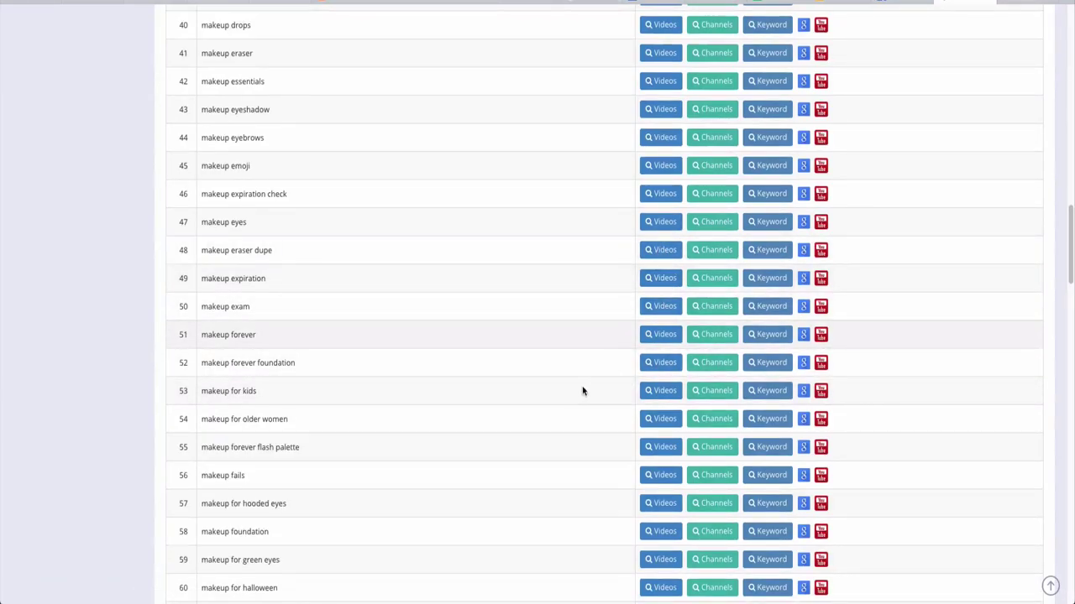
scroll(302, 331, up, 10)
scroll(288, 319, up, 5)
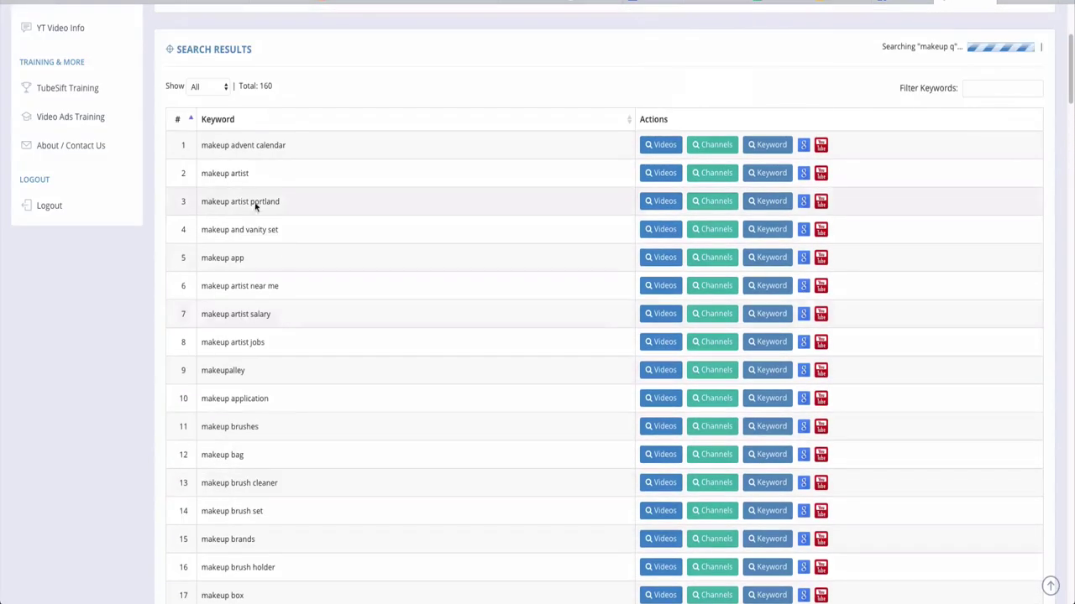
drag(249, 173, 200, 174)
click(227, 210)
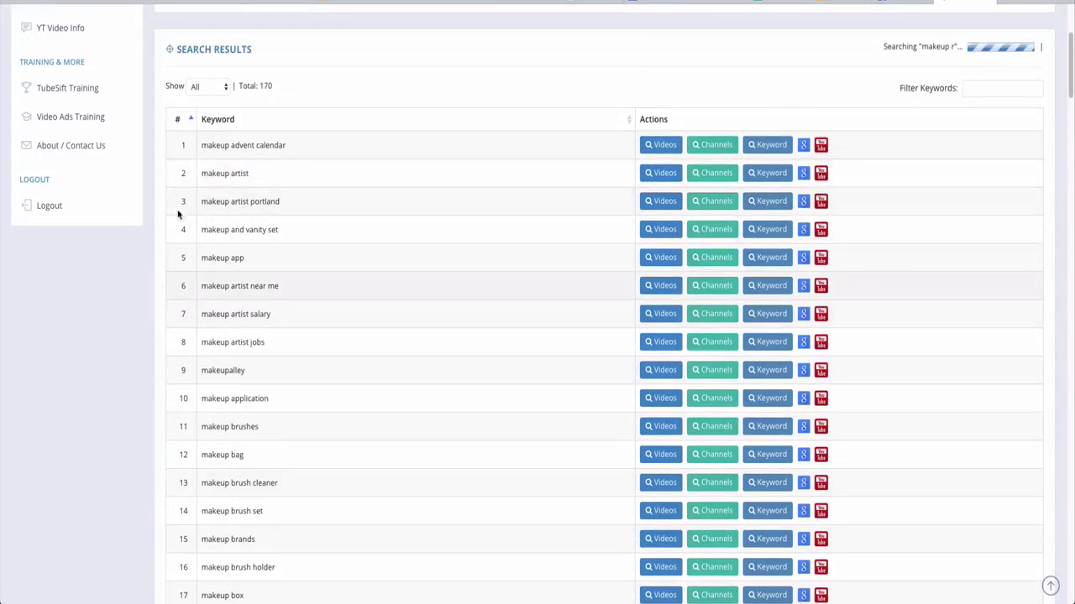
scroll(180, 210, up, 3)
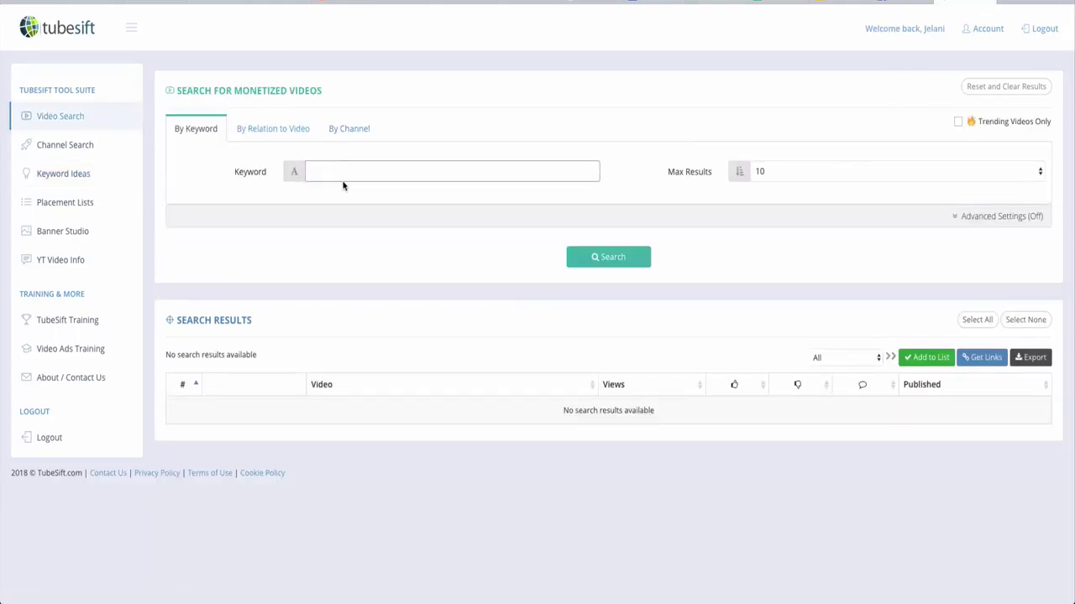
Search for monetized videos with the keyword makeup artist and look through the found videos
click(343, 181)
text(makeup artist)
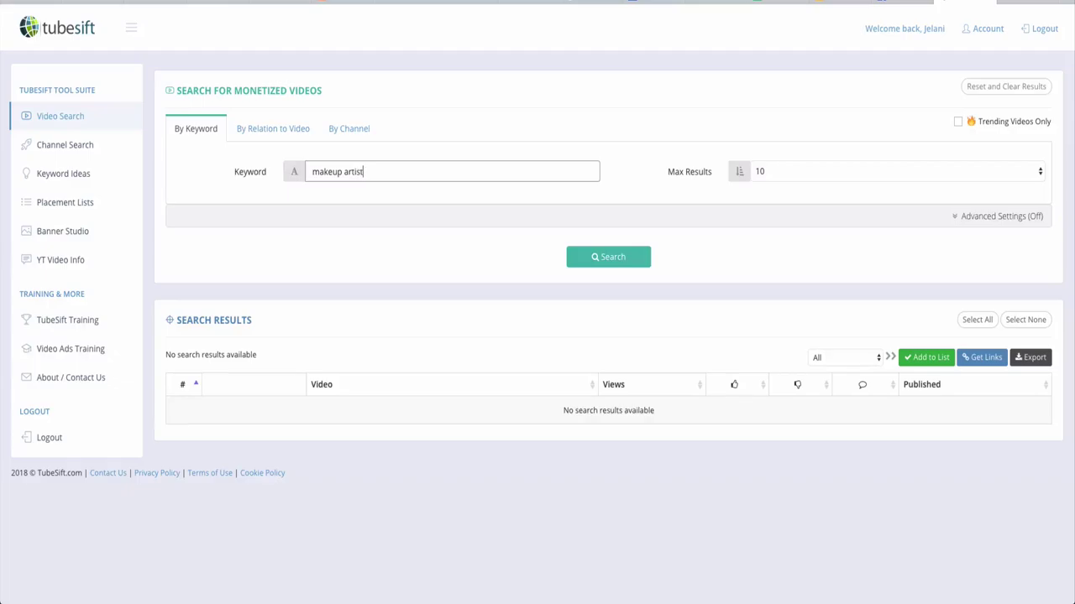
click(617, 262)
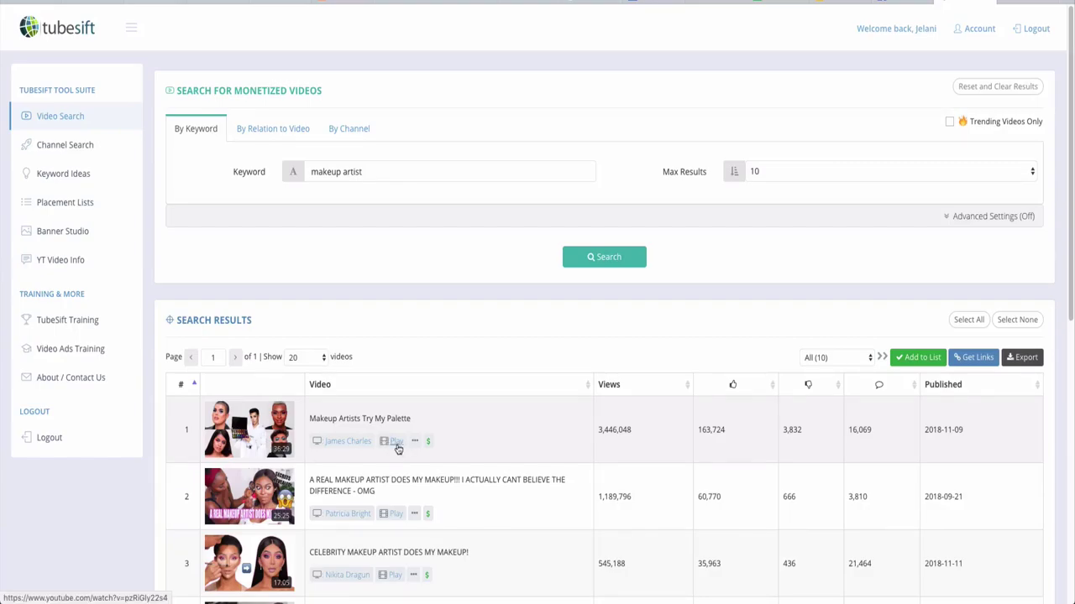
scroll(489, 415, down, 7)
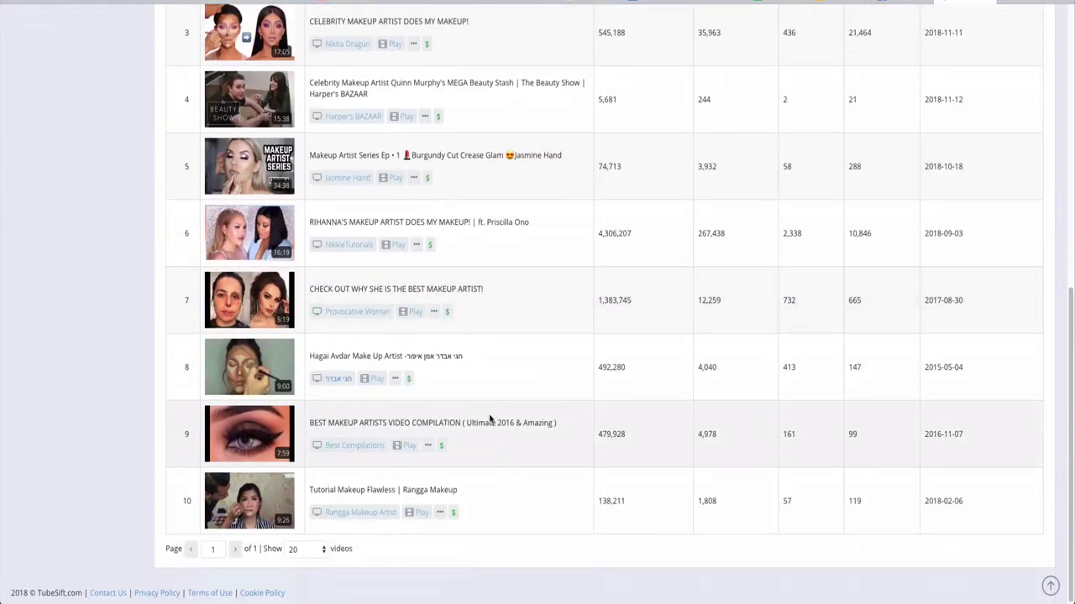
scroll(660, 266, up, 7)
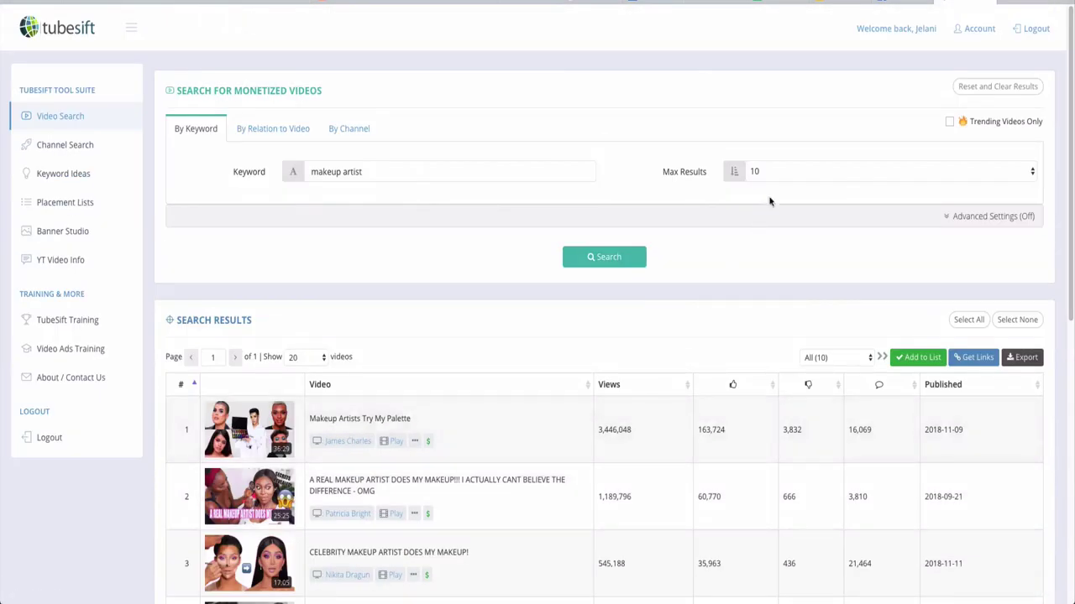
View the advanced settings of the monetized video search and collapse them again
click(981, 218)
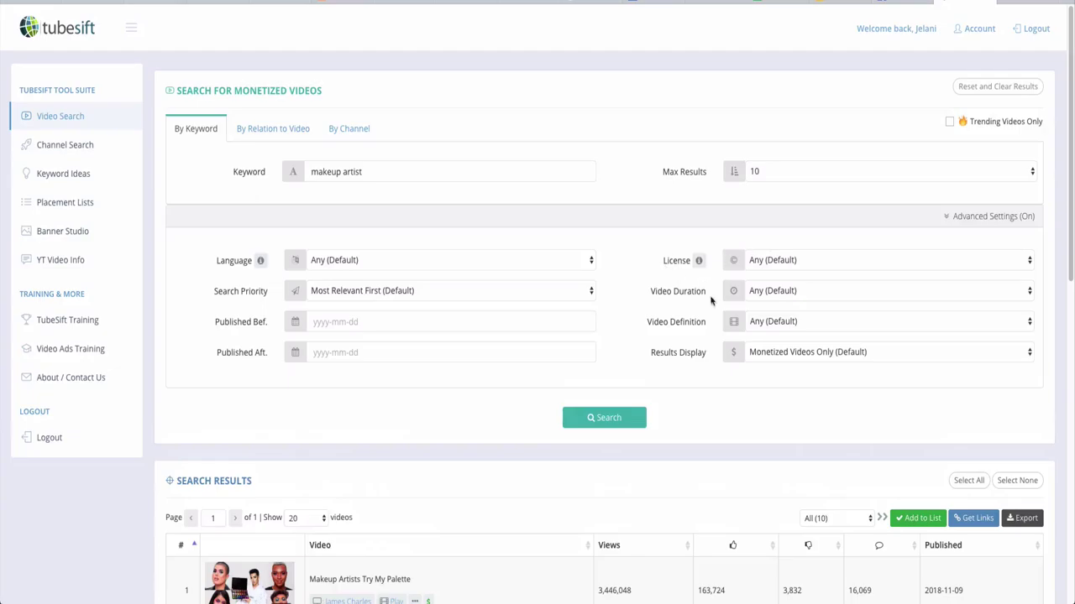
click(603, 417)
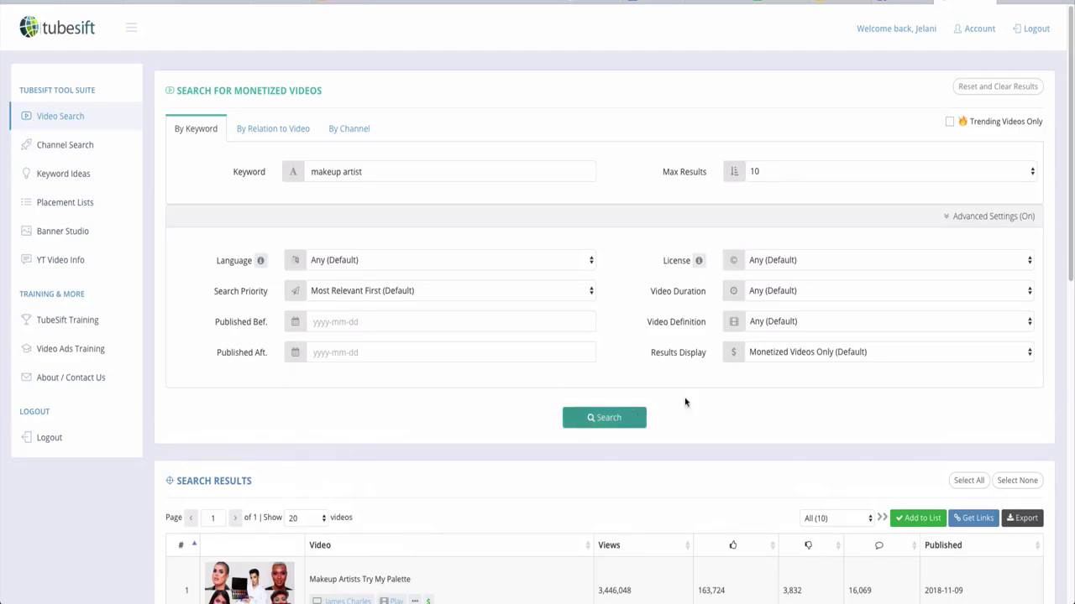
click(999, 216)
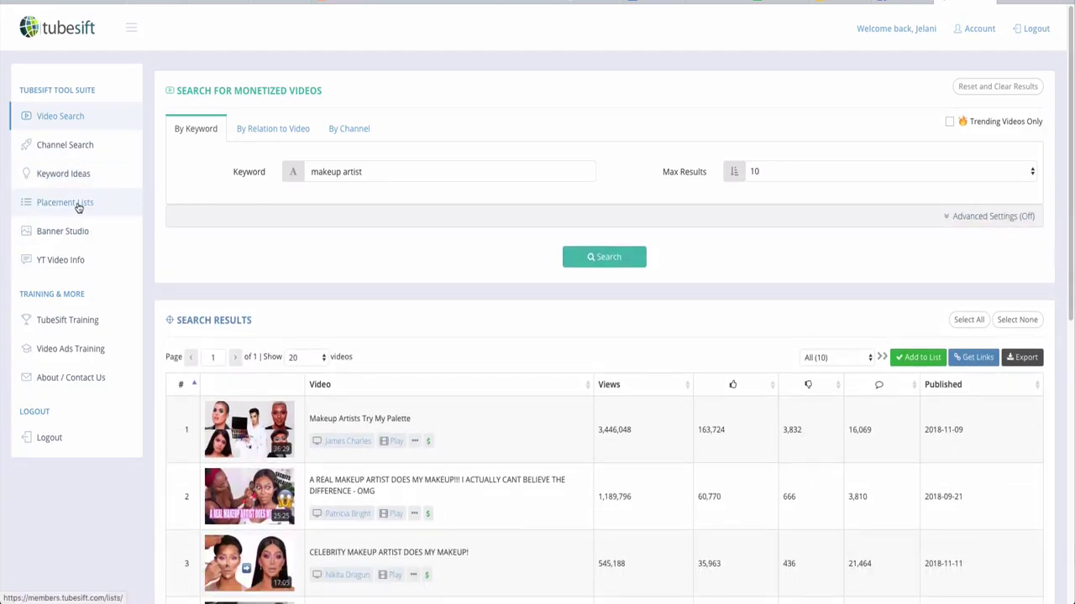
View the Placement Lists page and read the description of Banner Design Studio
click(72, 205)
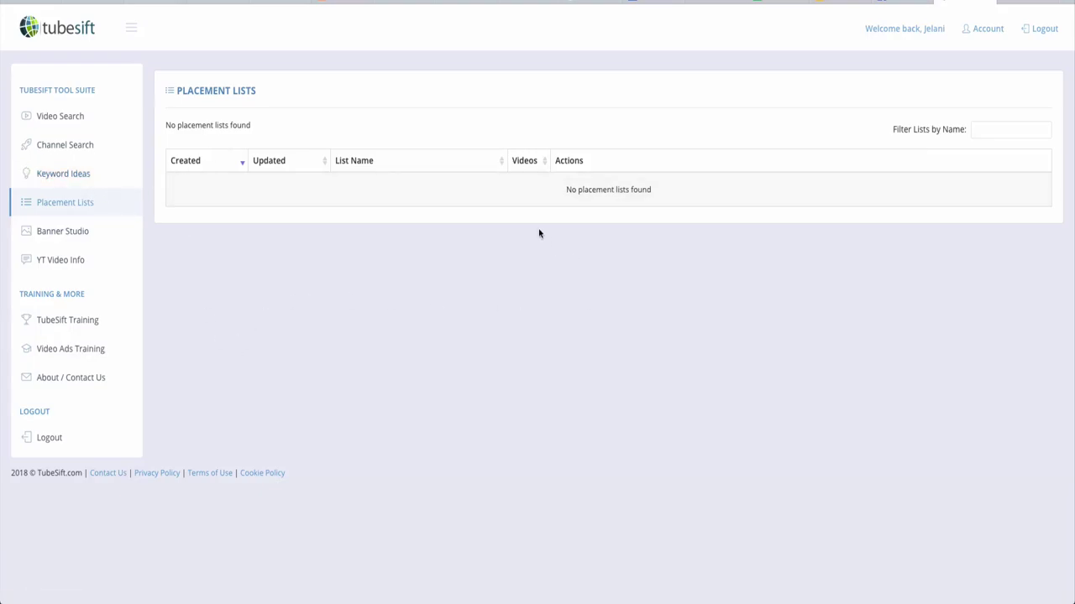
click(81, 237)
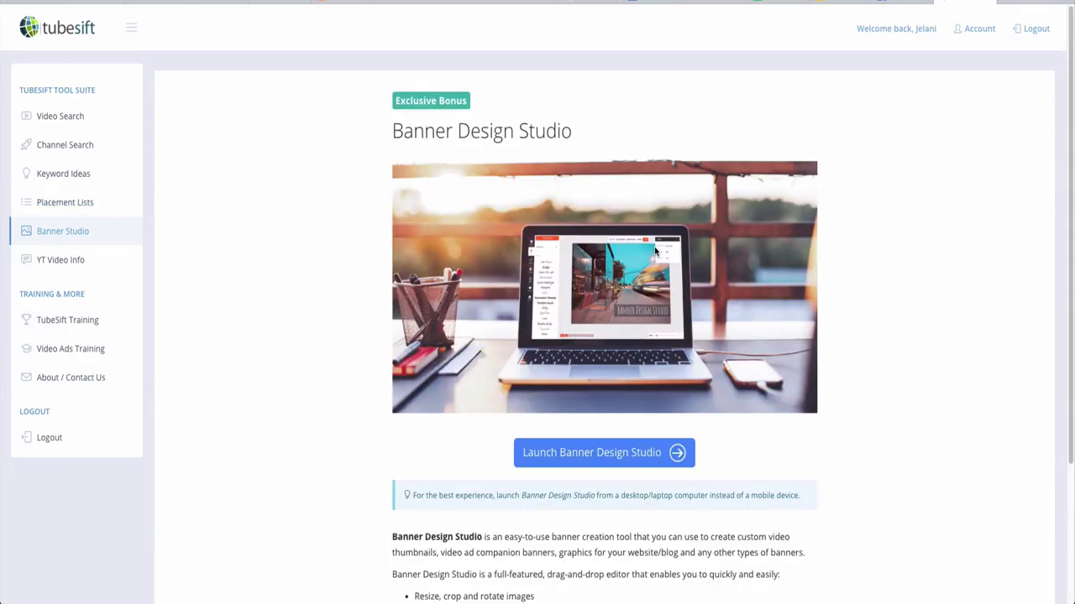
scroll(678, 382, down, 2)
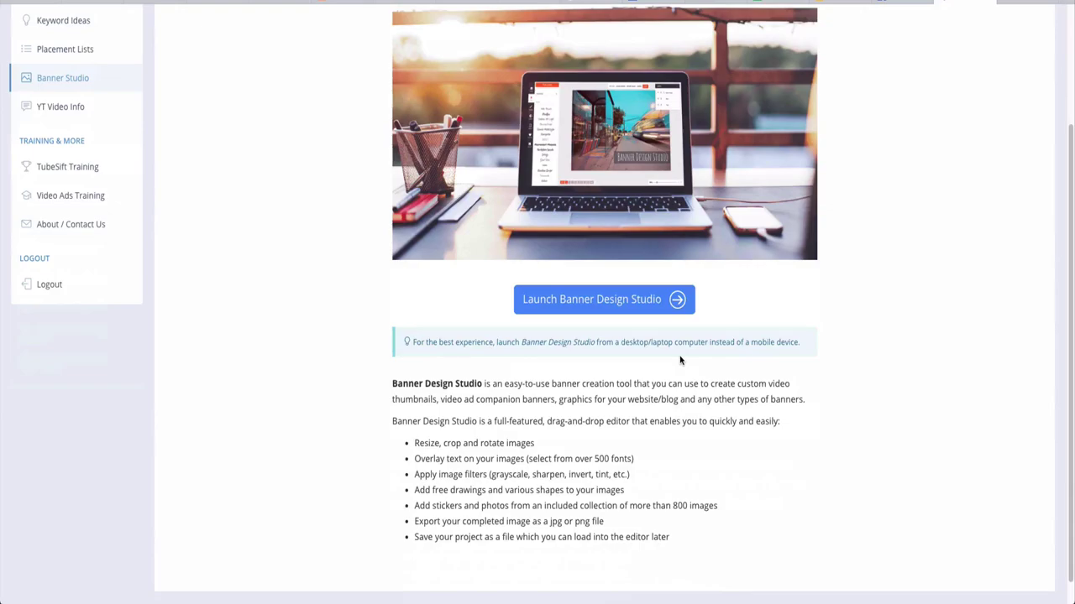
scroll(92, 252, up, 3)
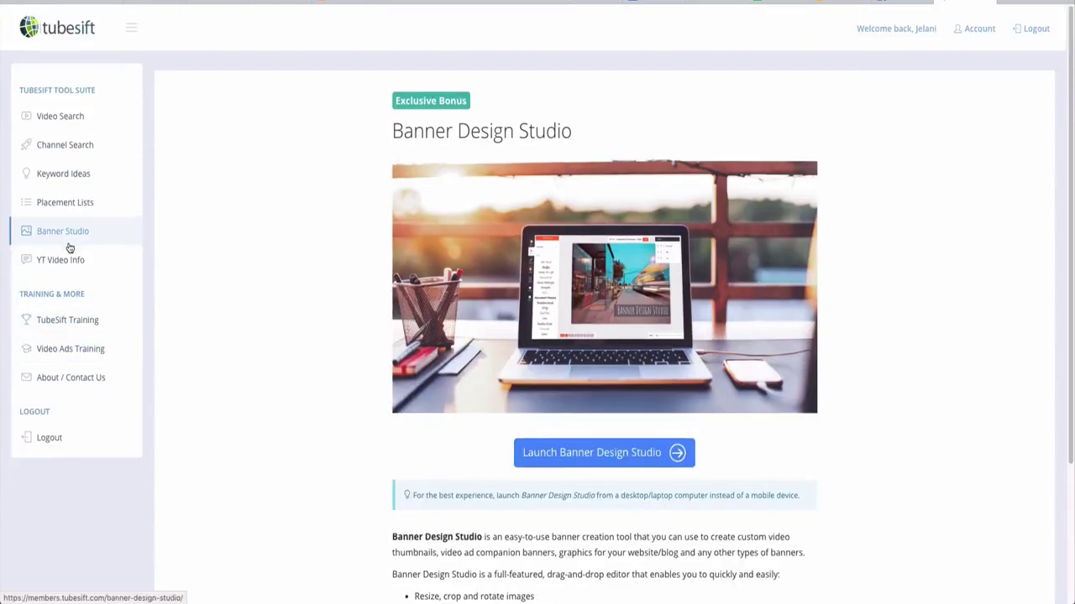
View the YT Video Info page for extracting video tags and caption tracks, and return to Video Search
click(105, 269)
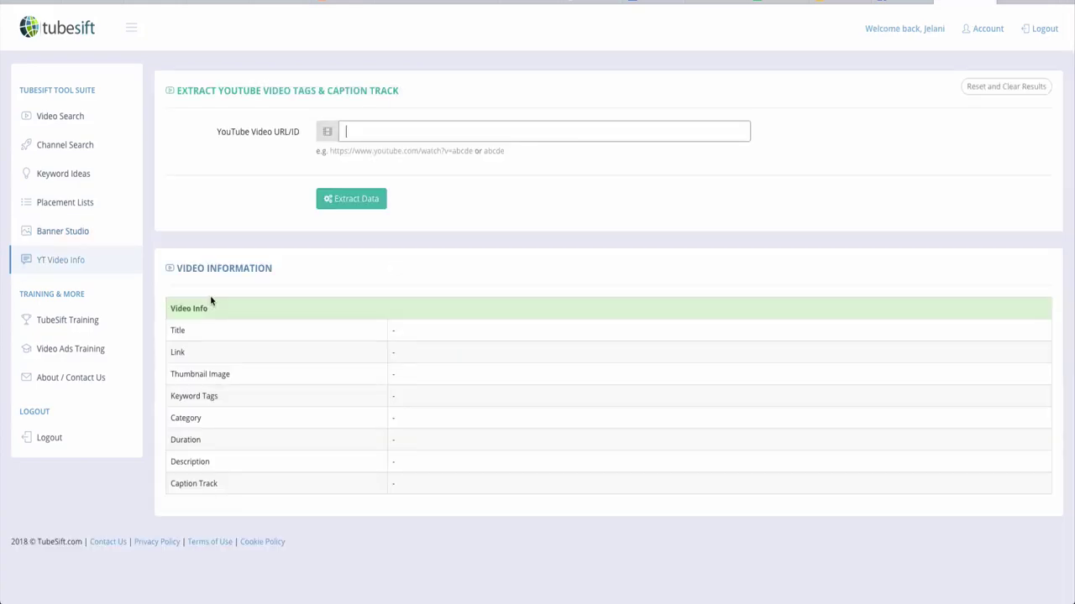
click(362, 135)
click(74, 121)
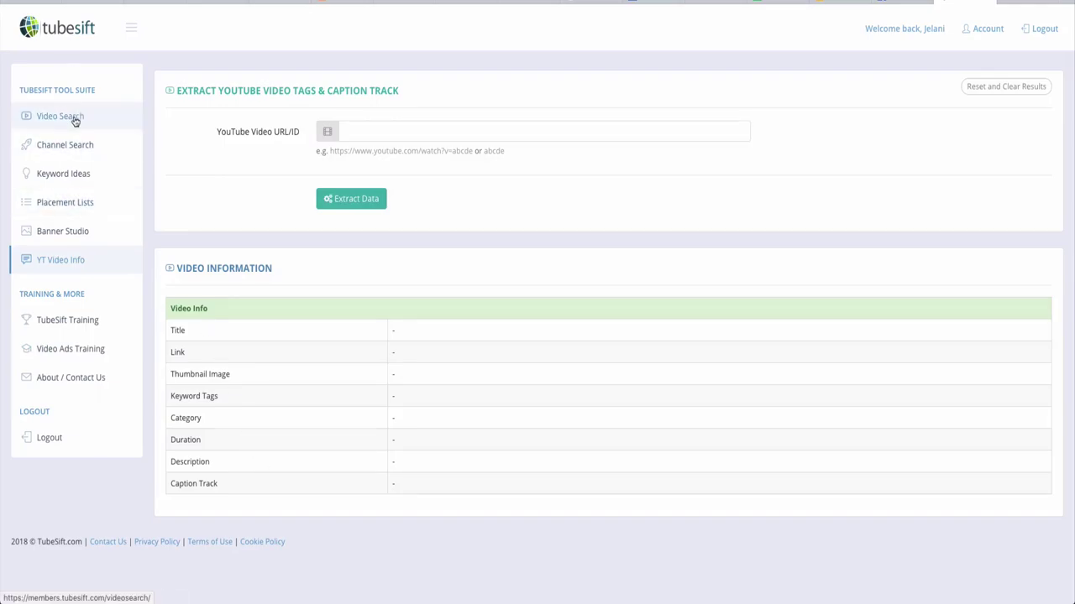